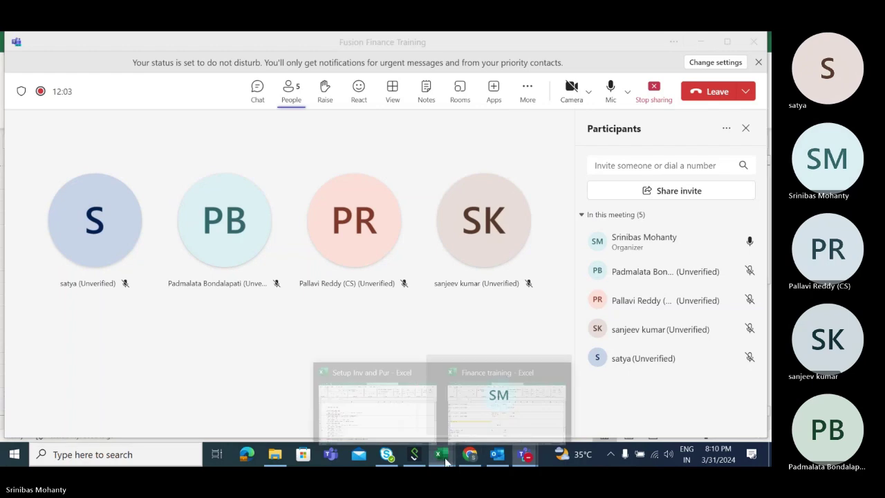
- Bring the 'Finance training - Excel' workbook forward from the taskbar preview
click(505, 417)
- Scroll the AP sheet past the job-role notes and select the empty cell A203
scroll(269, 301, down, 13)
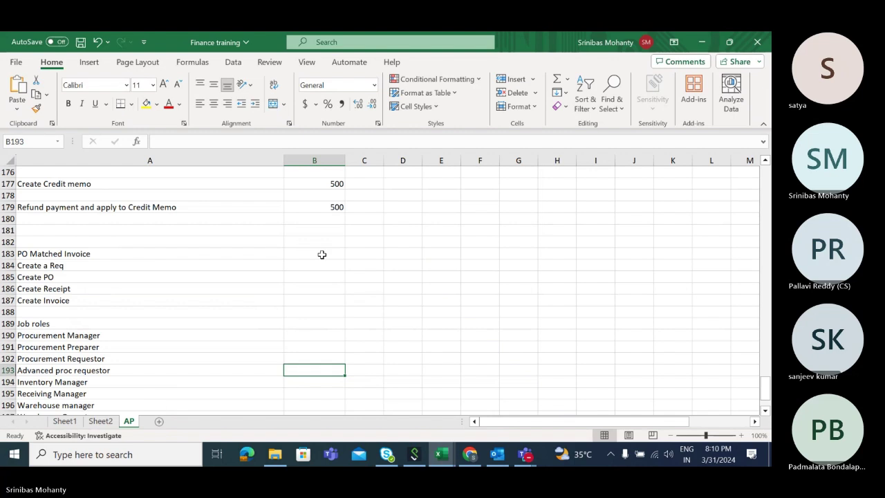
scroll(322, 256, down, 2)
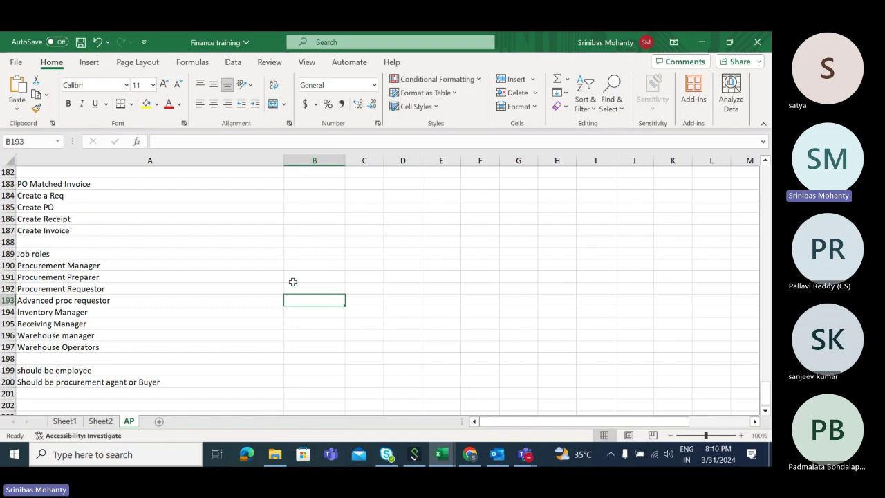
scroll(284, 278, down, 3)
click(94, 315)
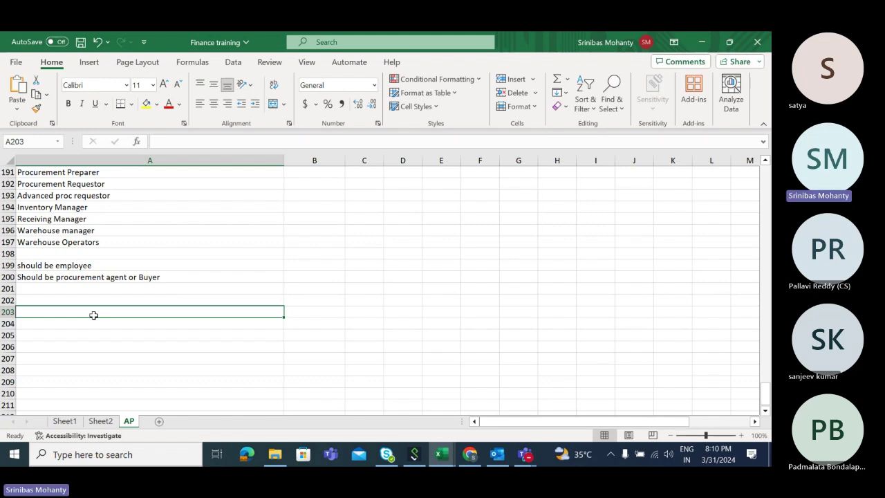
- Enter 'RTV Transactions' in cell A203
text(RT)
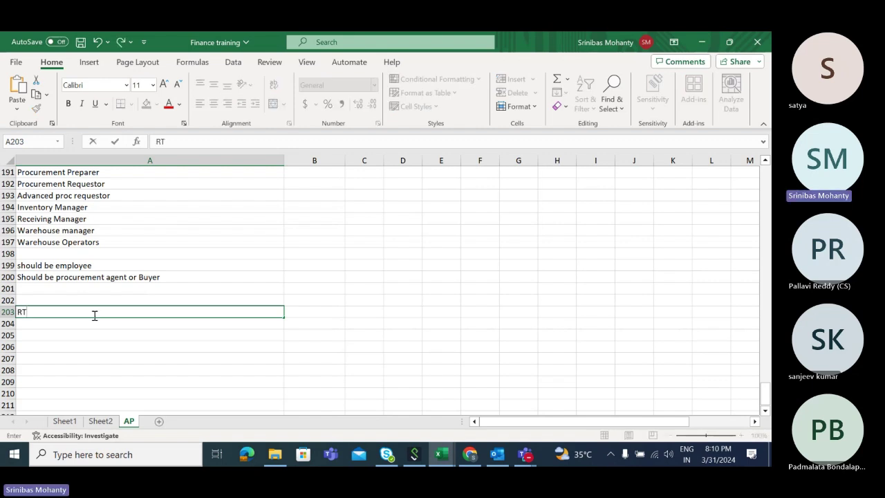
text(V Tra)
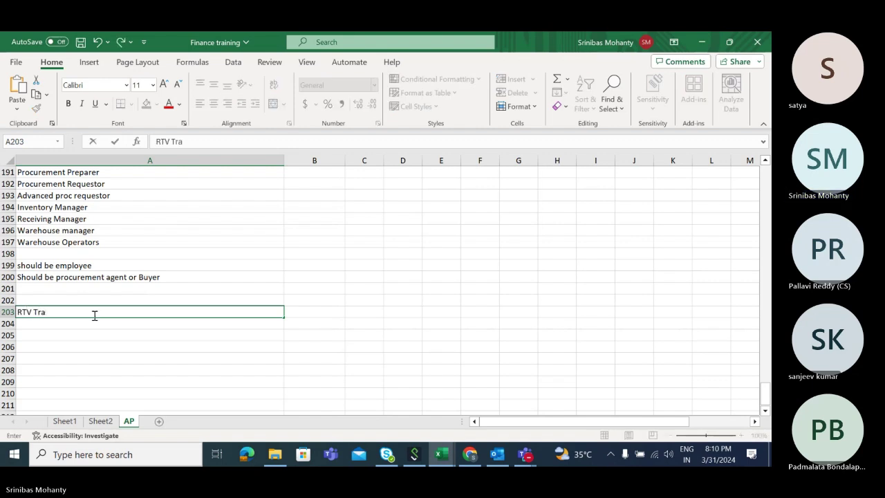
text(nsactions)
click(187, 348)
click(102, 316)
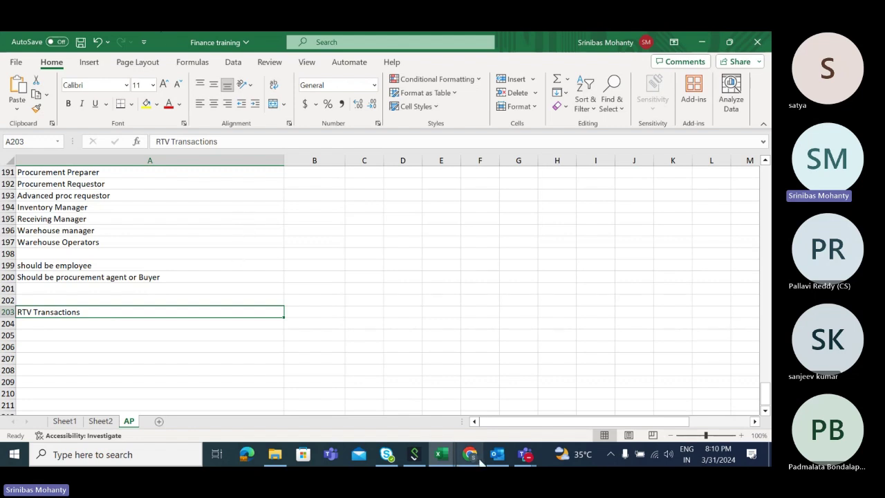
mouse_move(477, 459)
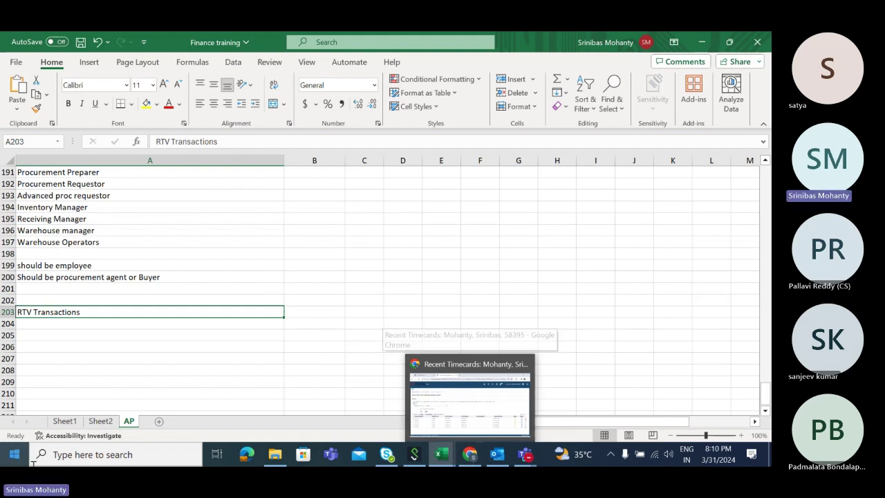
click(87, 356)
- Enter 'Enable RTV at supplier site' in cell A204, then switch to the browser
click(51, 323)
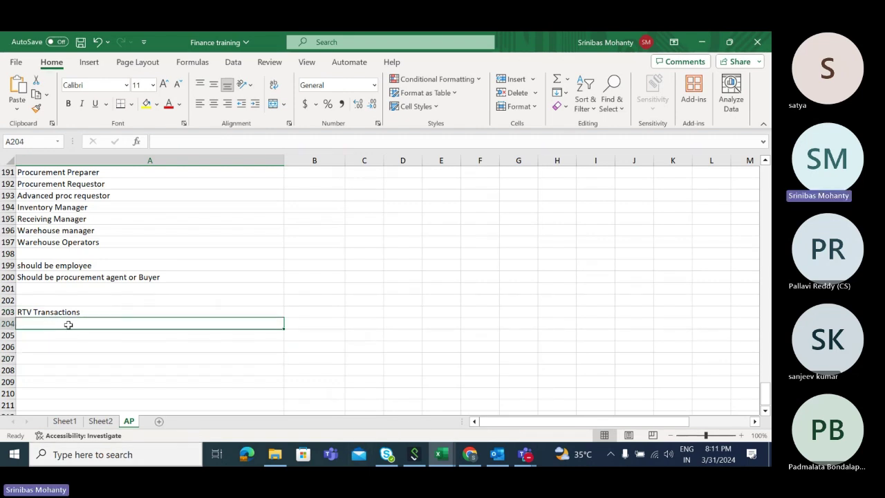
text(N)
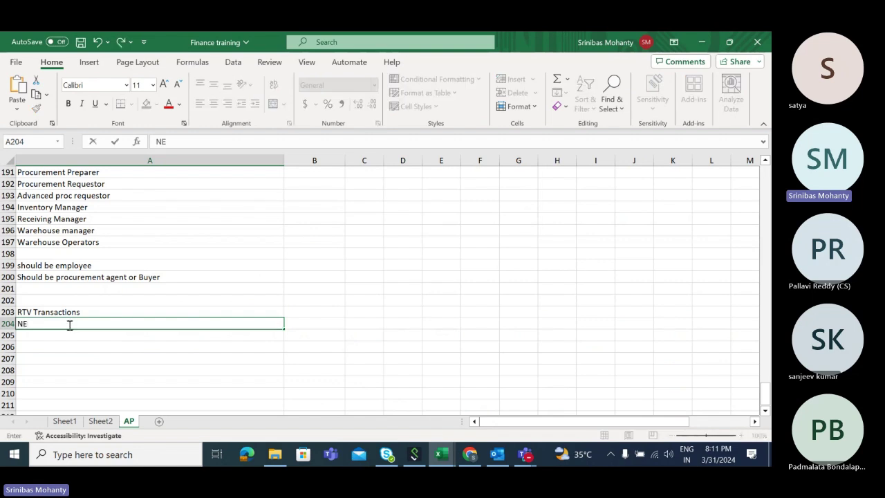
key(BackSpace)
text(Enable )
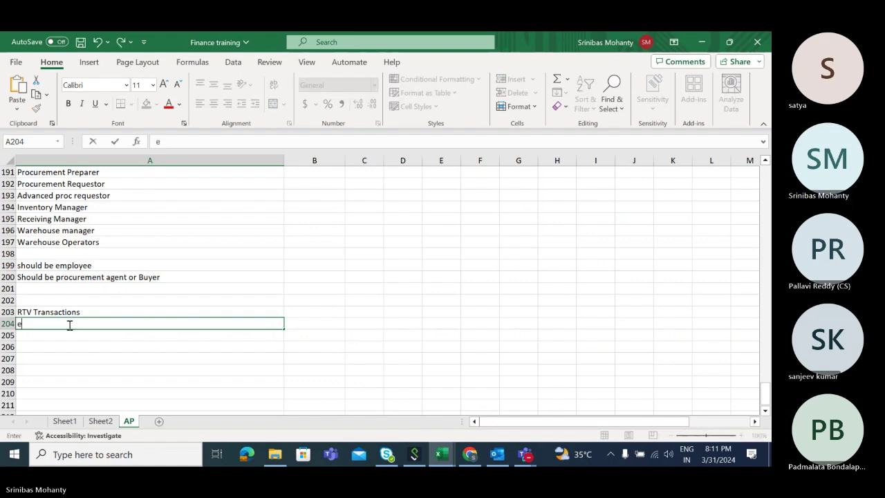
text(RTV)
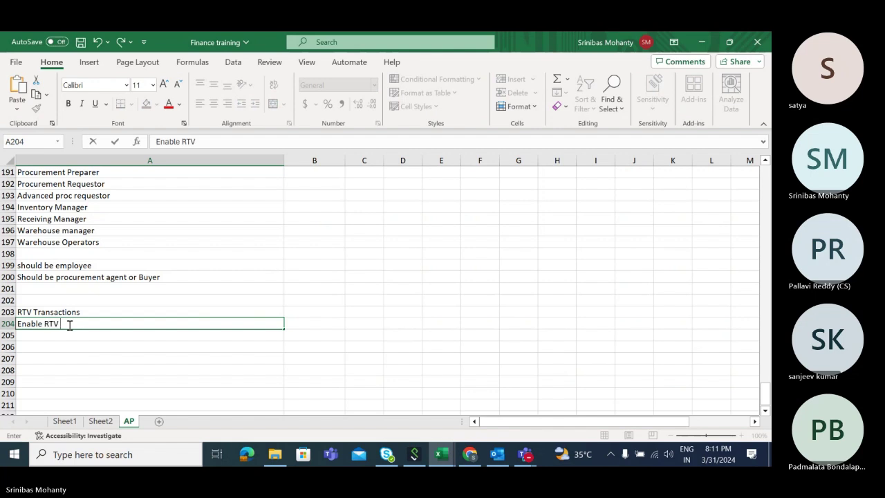
text( at supplier site)
click(81, 360)
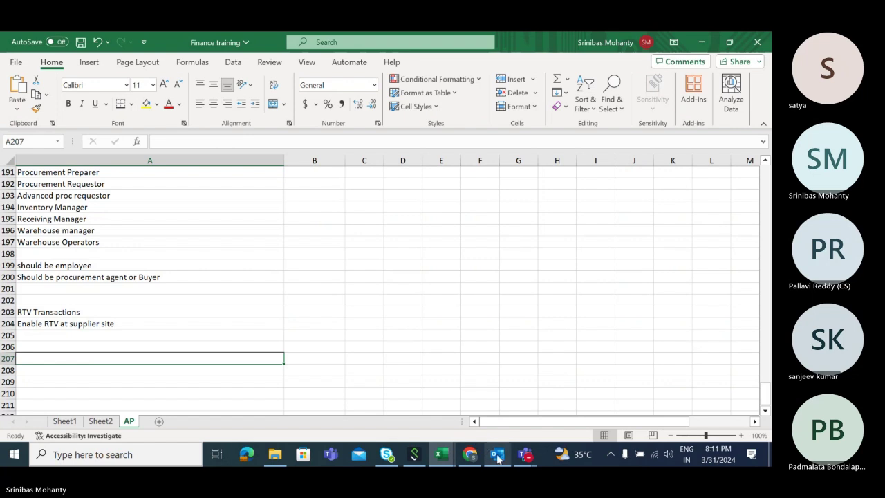
click(472, 456)
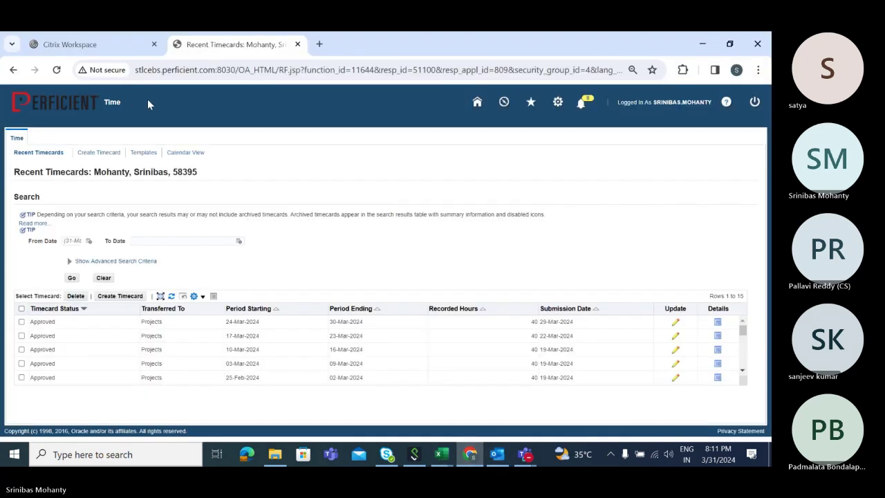
- Close the Recent Timecards tab in Chrome
click(132, 44)
click(185, 46)
click(148, 45)
click(195, 50)
middle_click(195, 47)
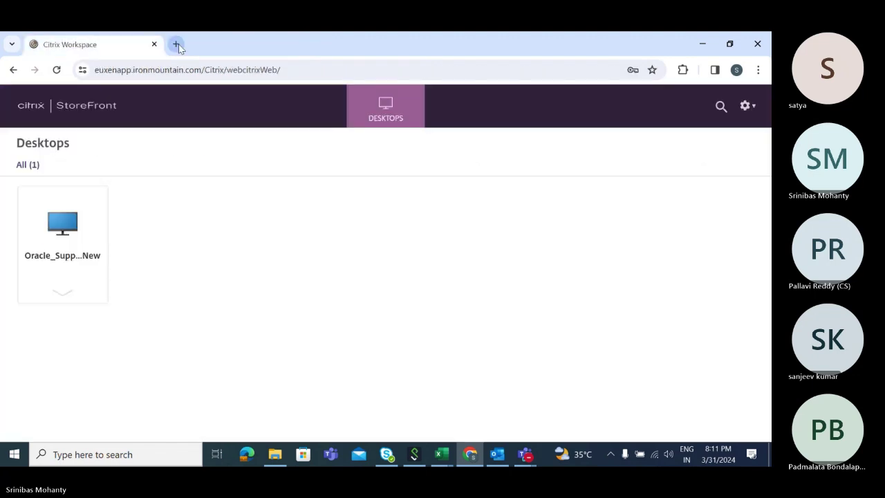
- In a new tab, load the Oracle Fusion sign-in page from the 'de' address suggestion
click(173, 43)
text(euxenapp.ironmountain.com)
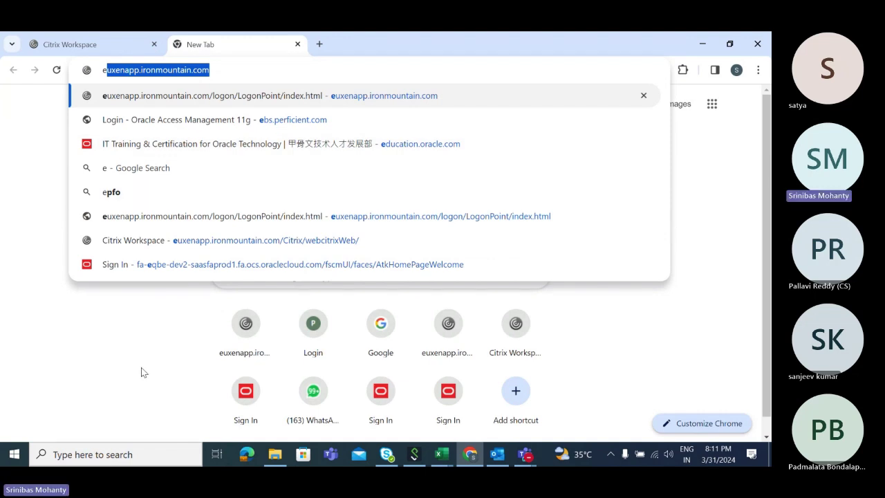
click(129, 351)
click(213, 71)
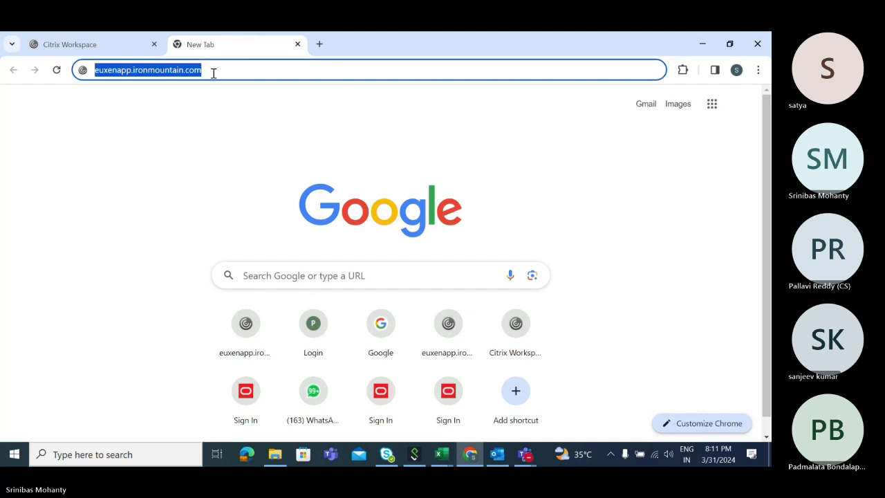
key(BackSpace)
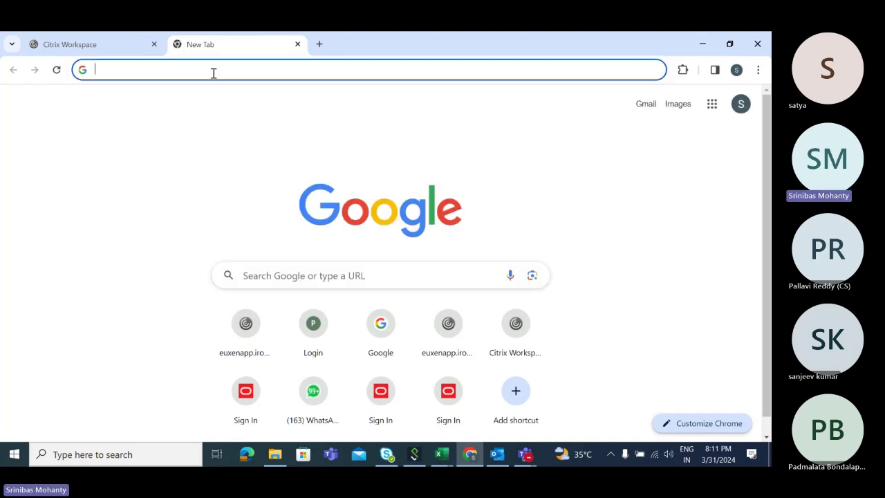
text(de)
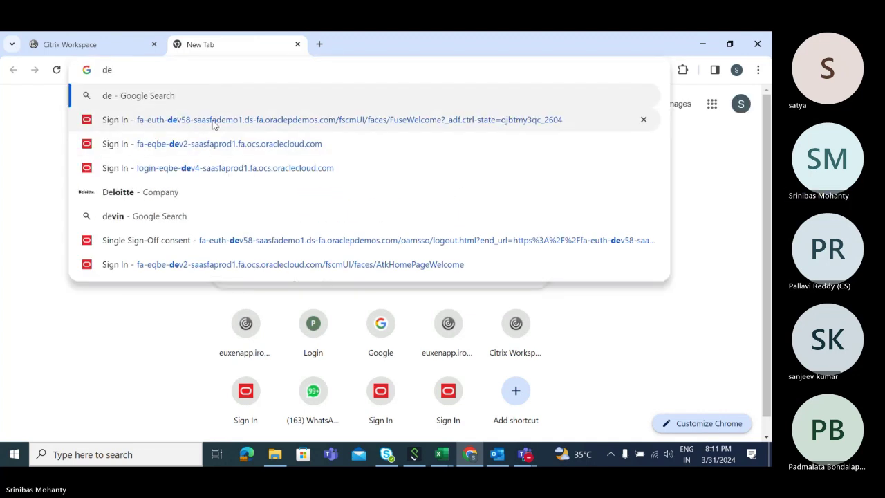
click(214, 123)
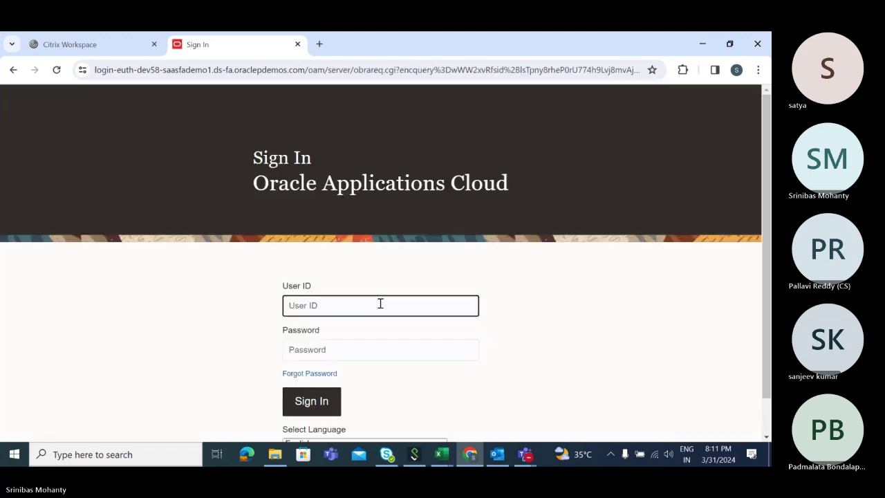
- Sign in to Oracle Fusion with the user ID and account password
text(SRINI.IMP)
key(Tab)
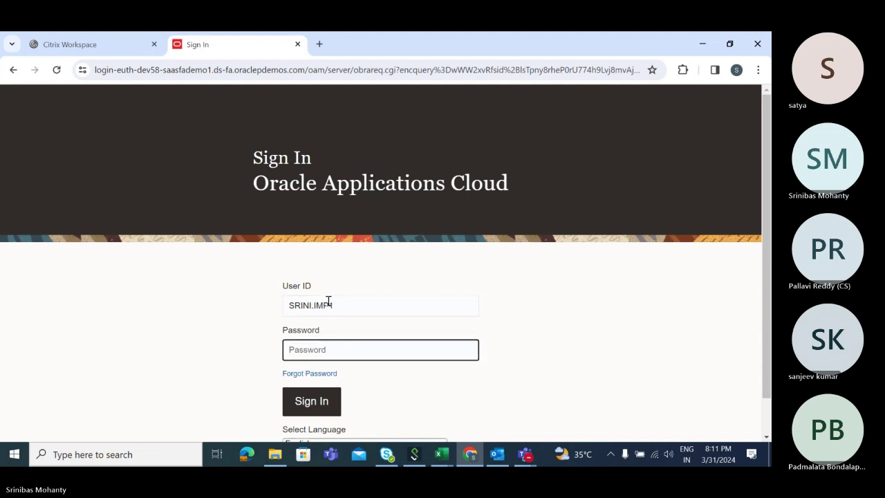
text(W•)
key(BackSpace)
key(BackSpace)
text(•••)
click(332, 403)
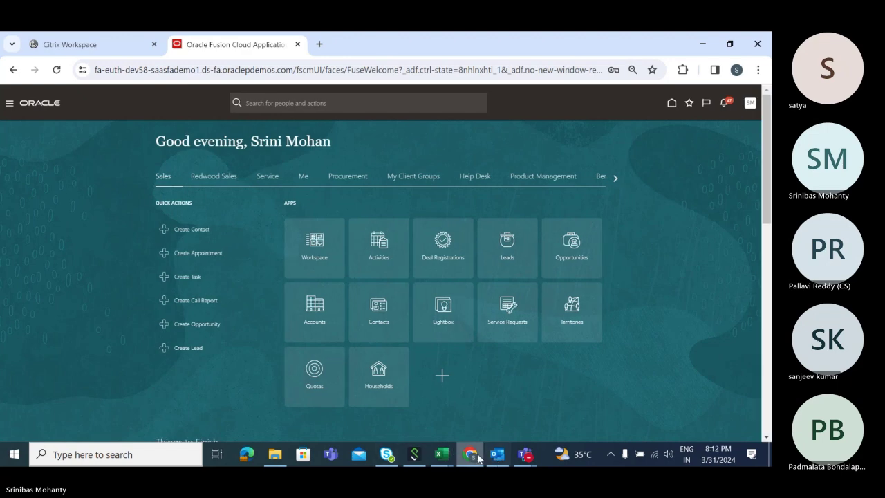
- Admit the waiting lobby guest into the Teams meeting, then minimize Teams
mouse_move(526, 455)
click(527, 417)
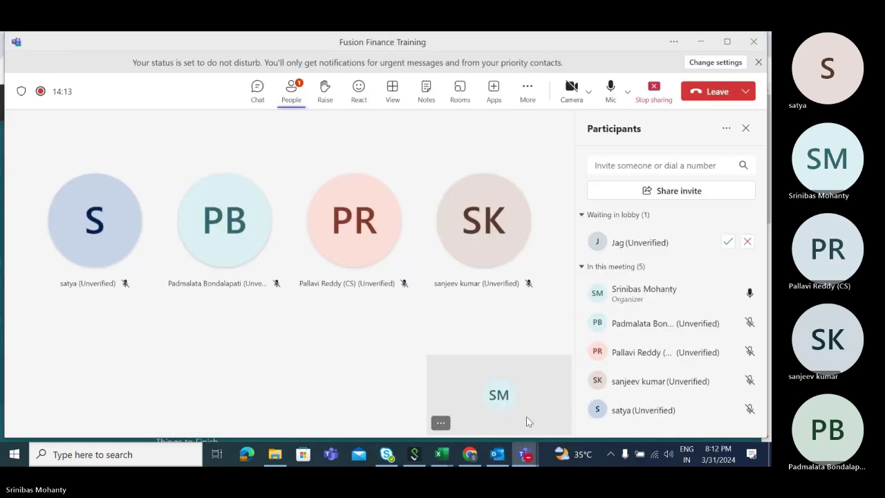
click(728, 242)
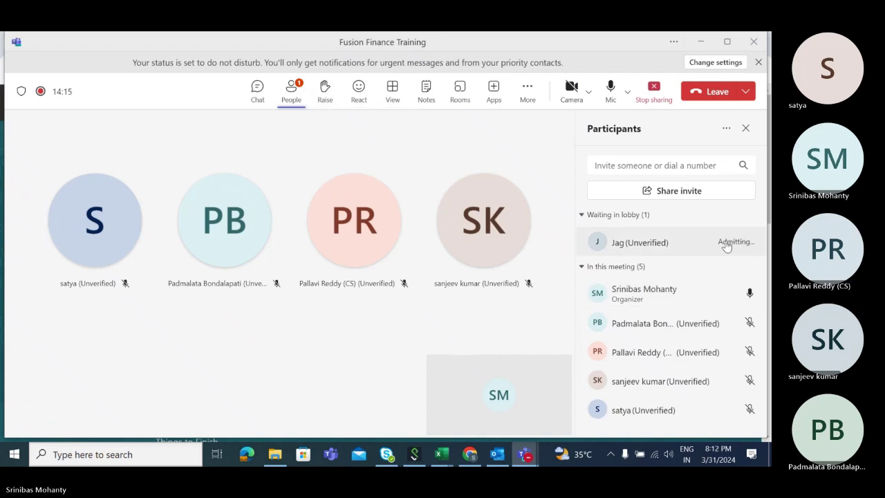
click(702, 43)
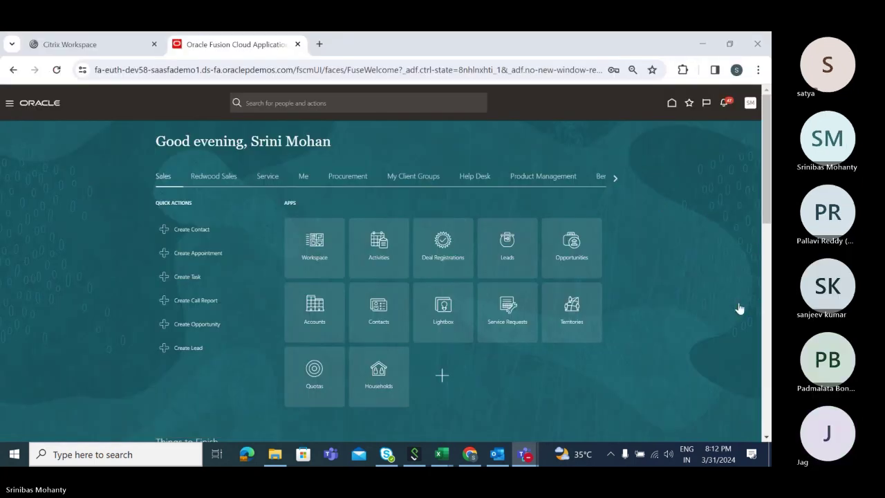
- Show the Procurement apps on the home page and open Suppliers
click(616, 179)
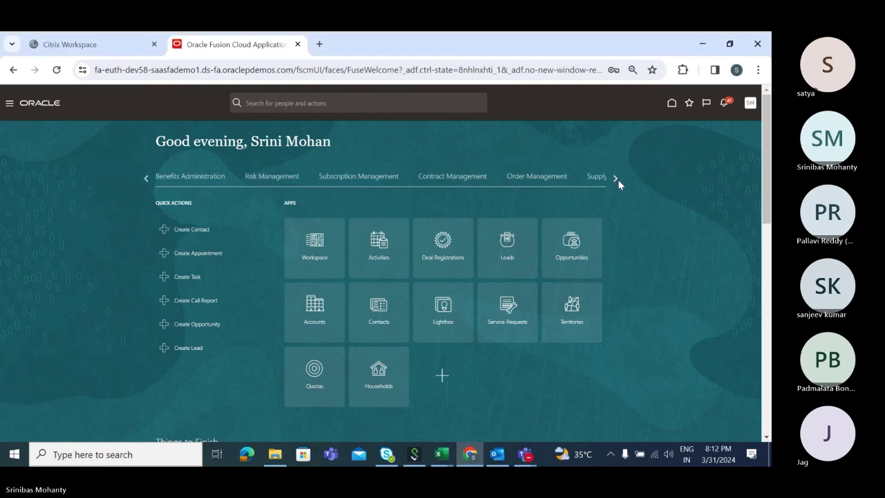
click(146, 178)
click(146, 178)
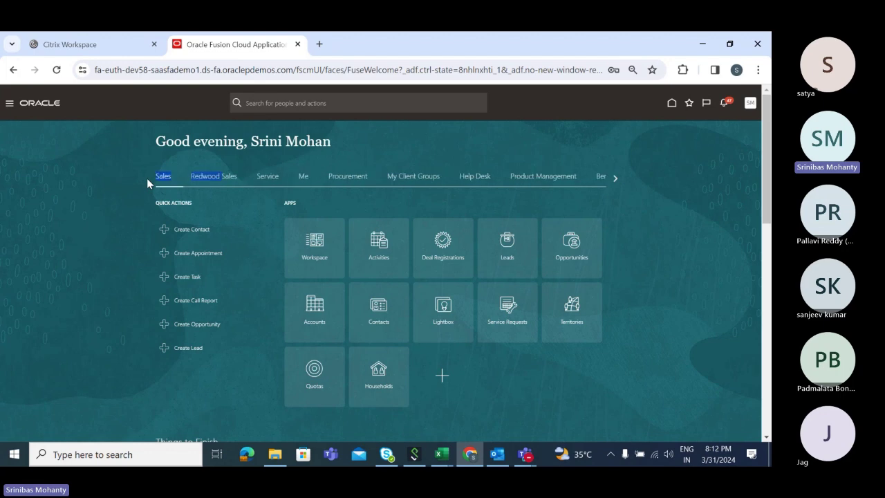
click(359, 176)
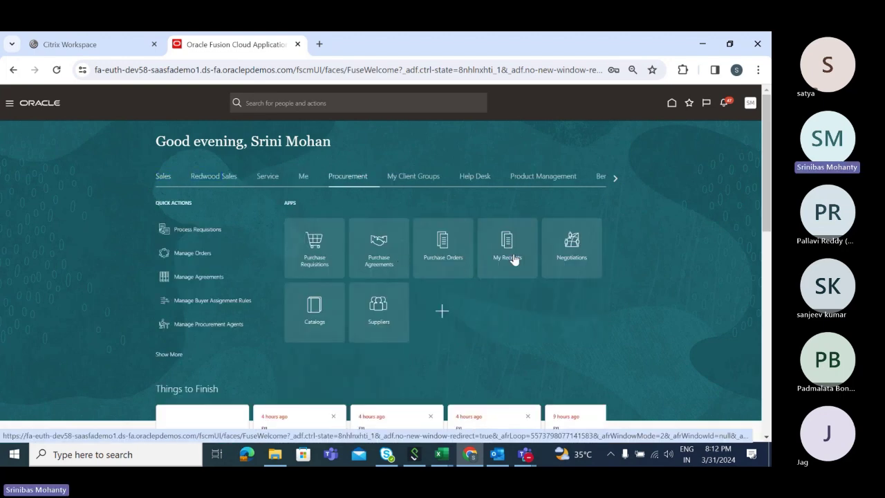
click(377, 308)
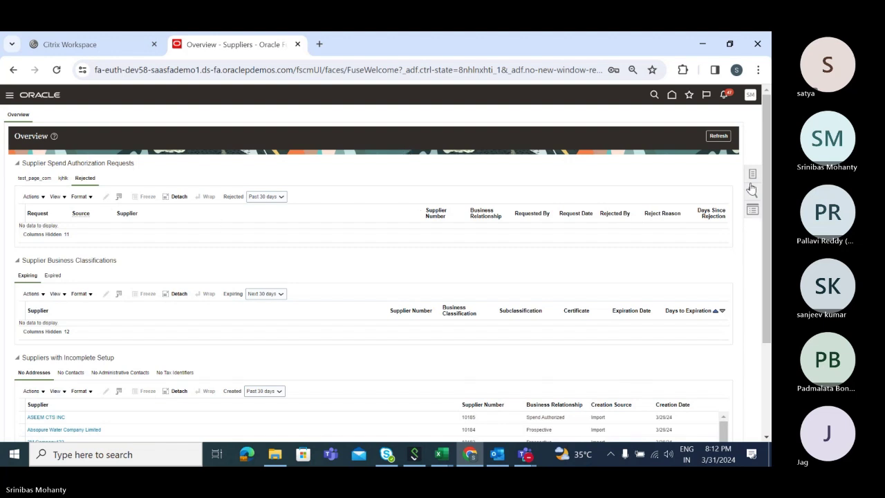
- Search suppliers for 'TATA' and open the Tata Supplier record
click(659, 118)
text(R)
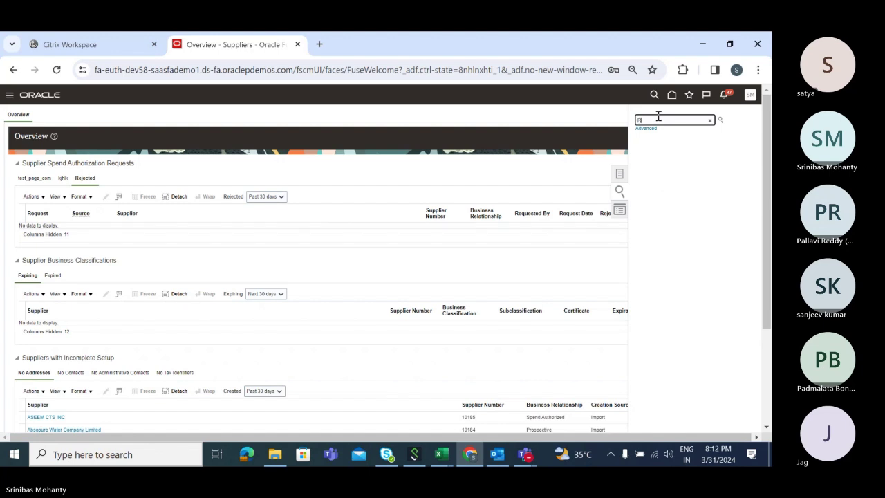
key(BackSpace)
text(TATA)
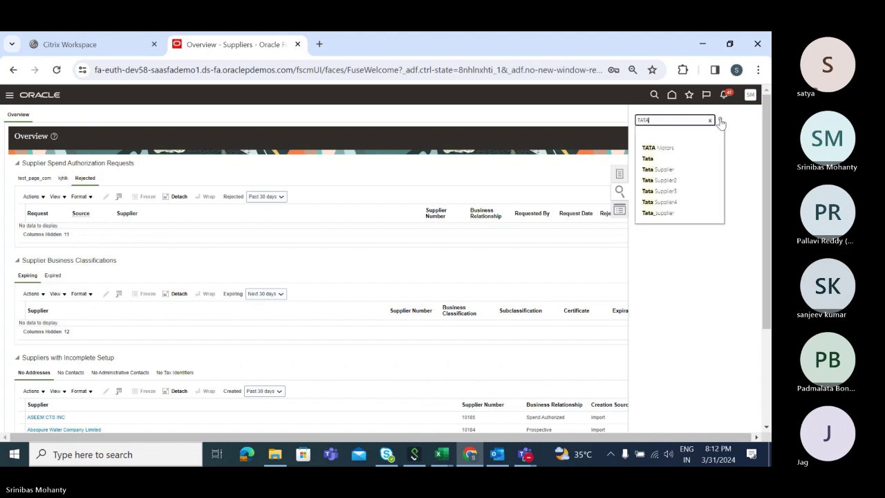
click(660, 170)
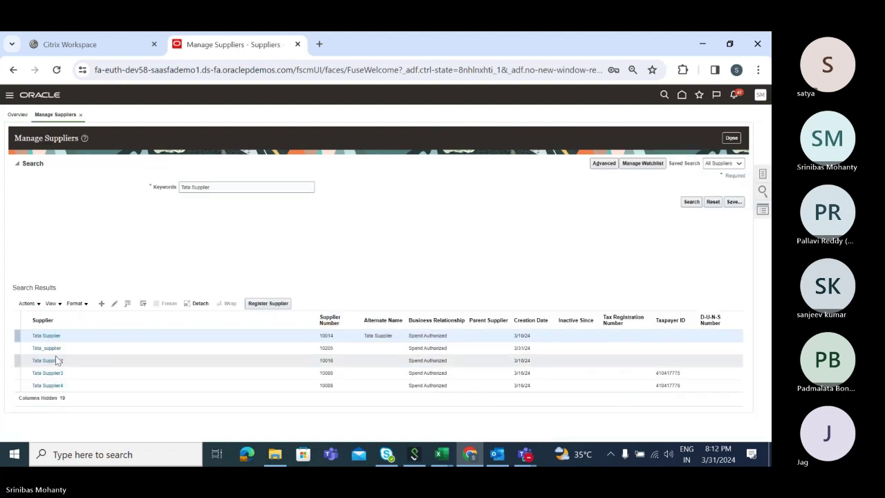
click(45, 337)
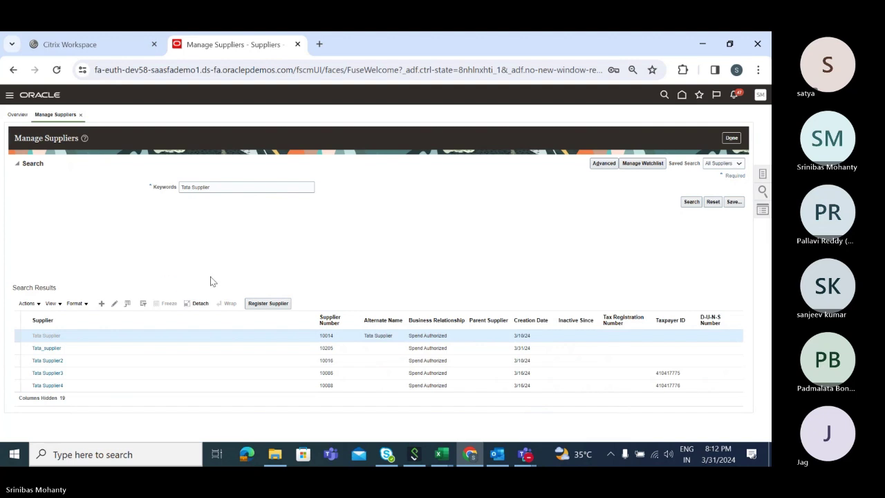
- Open the Tata Address site for editing from the supplier's Sites tab
scroll(296, 257, down, 3)
scroll(267, 231, up, 3)
click(73, 168)
click(99, 221)
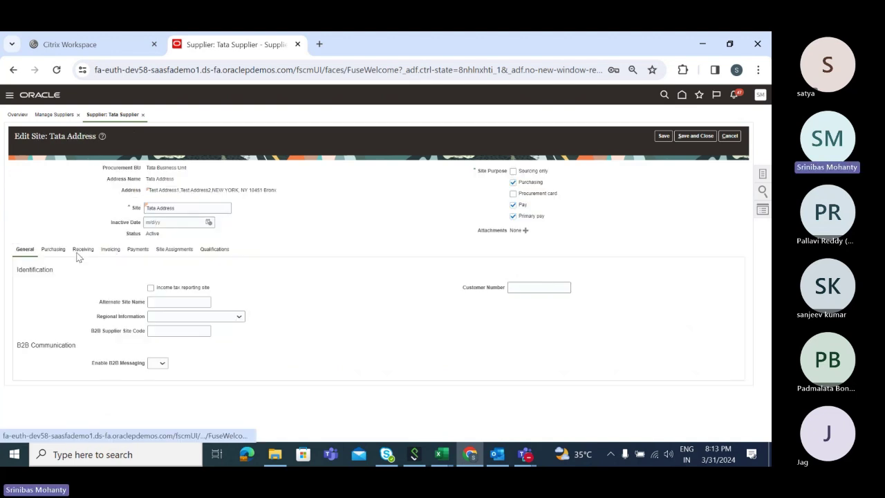
- Verify 'Create debit memo from return' is enabled under Purchasing Self-Billing, then save and close
click(55, 251)
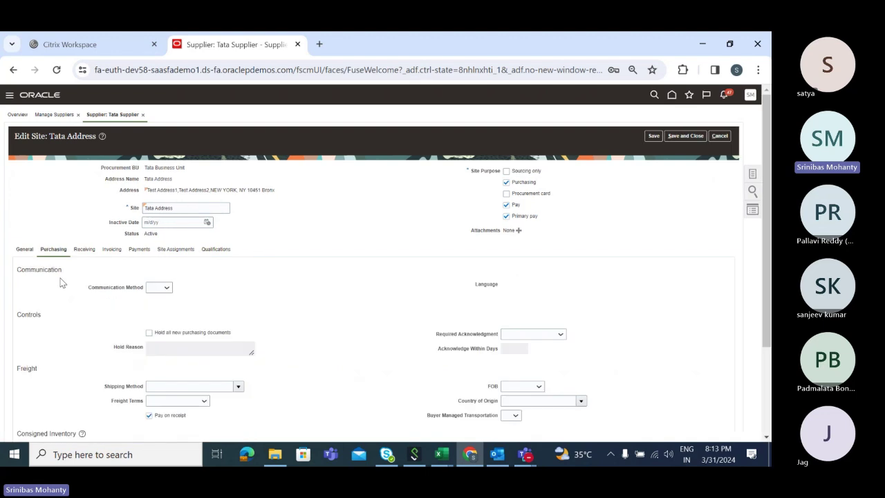
scroll(390, 294, down, 3)
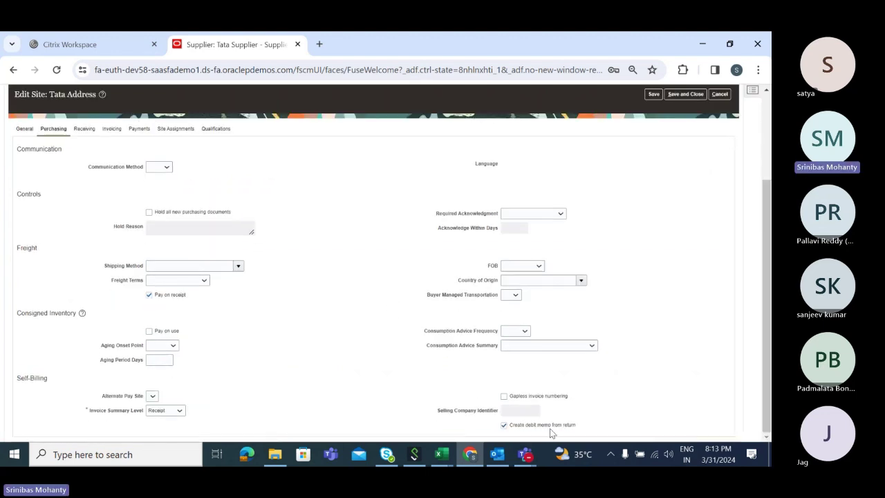
drag(581, 427, 492, 425)
click(632, 416)
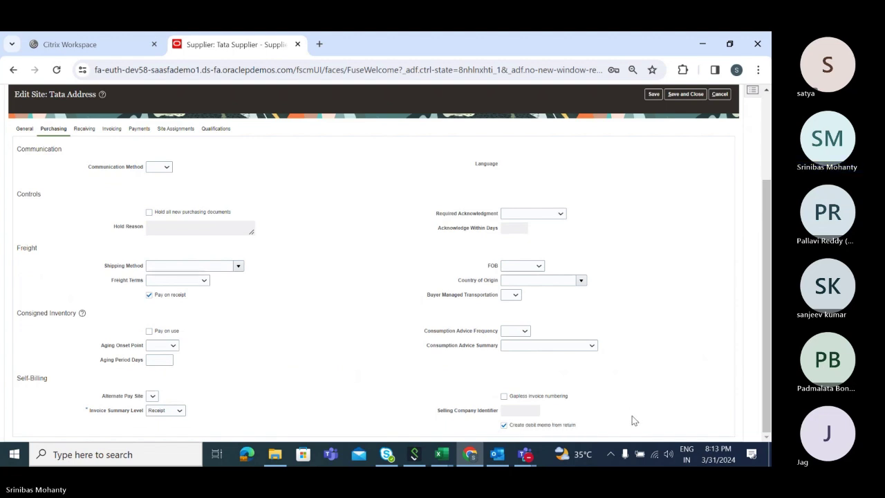
drag(605, 425, 495, 427)
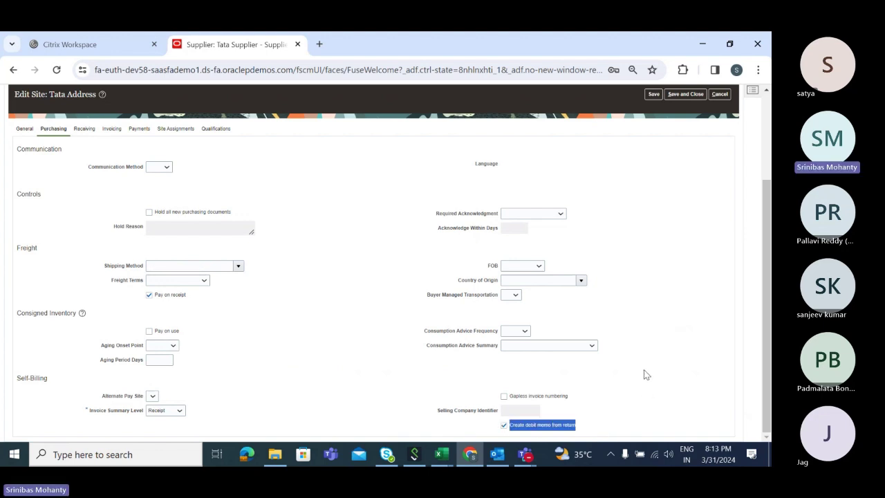
scroll(645, 373, up, 3)
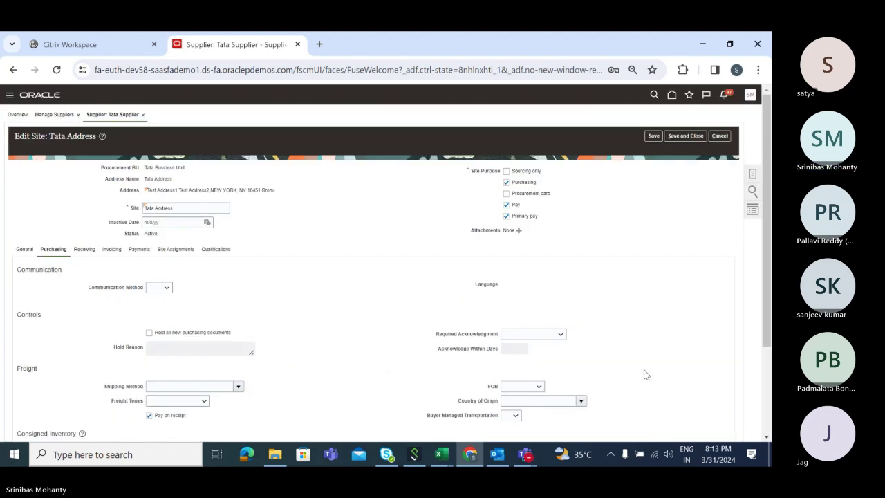
click(686, 135)
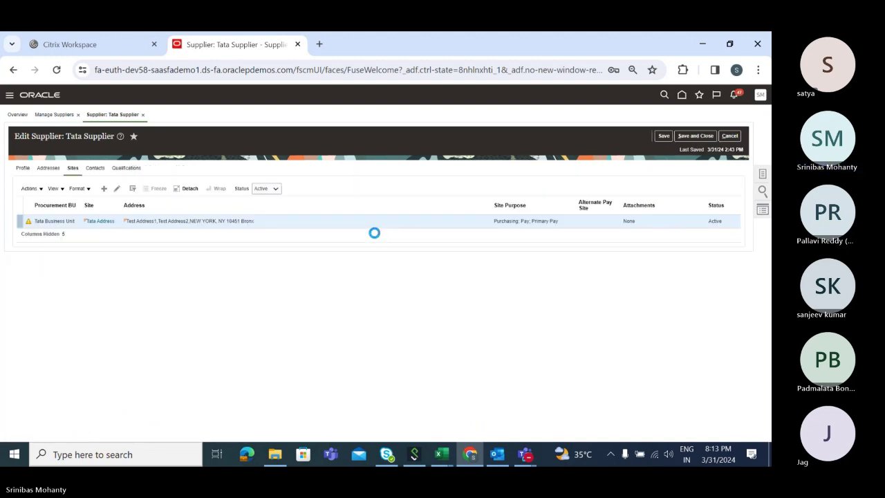
- Acknowledge the save, open Home in a new tab, and close the Citrix Workspace tab
click(408, 275)
right_click(680, 99)
click(593, 109)
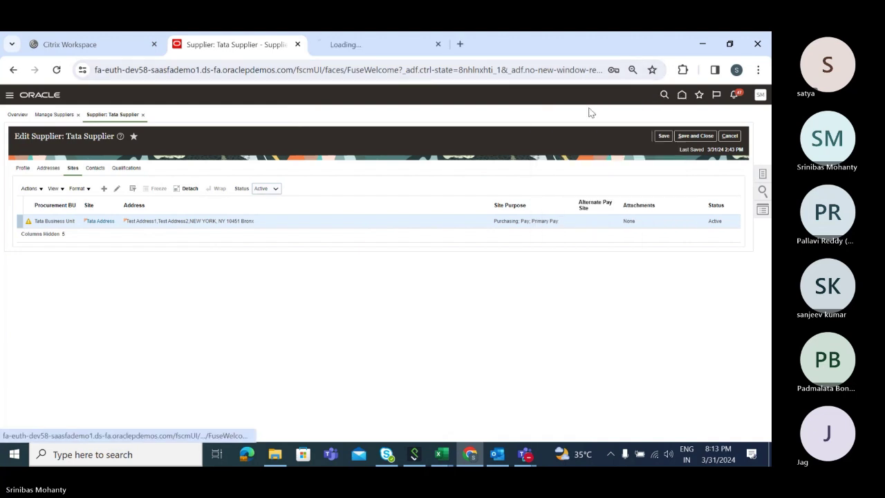
click(154, 44)
click(208, 45)
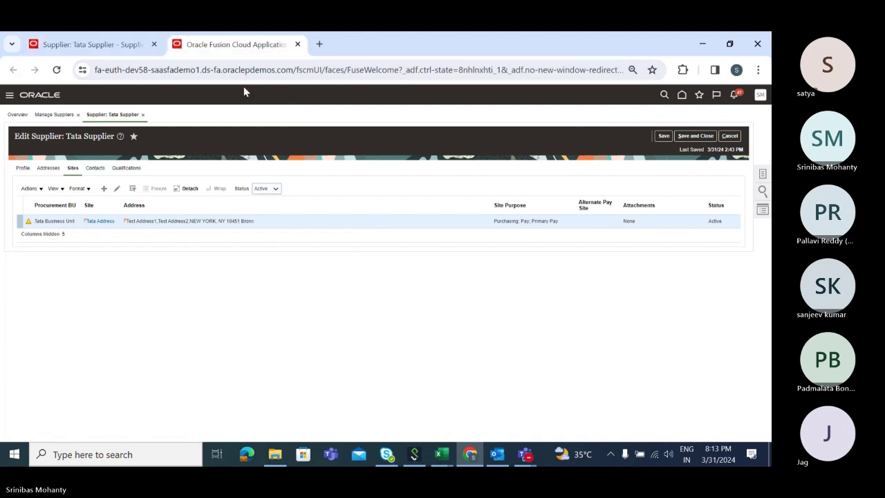
click(681, 95)
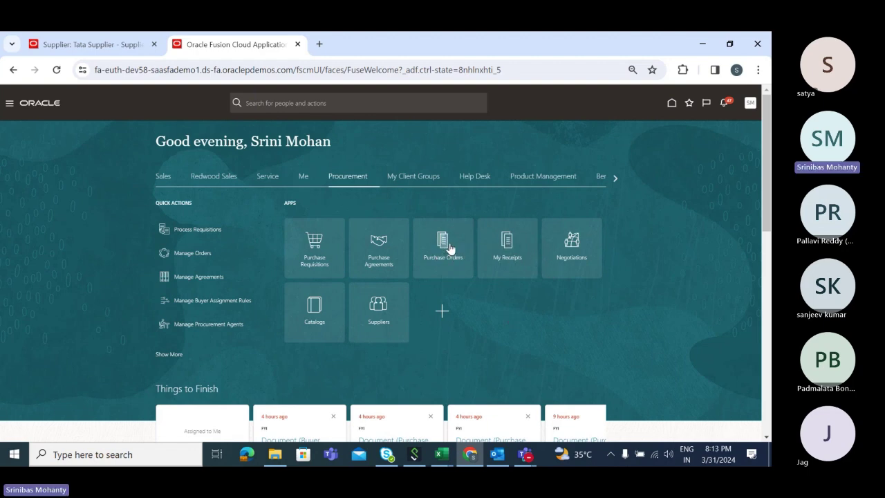
- From the home page, open Supply Chain Execution to reach Inventory Management for EPIC1
click(509, 244)
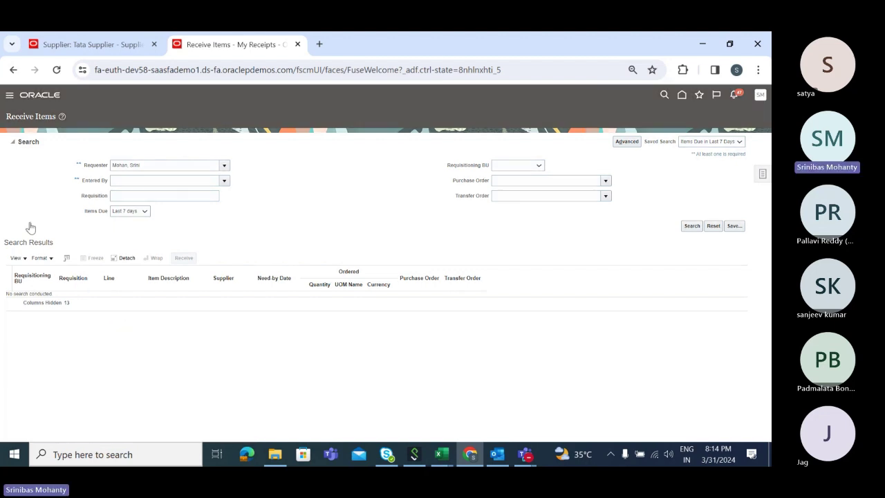
click(430, 213)
click(682, 97)
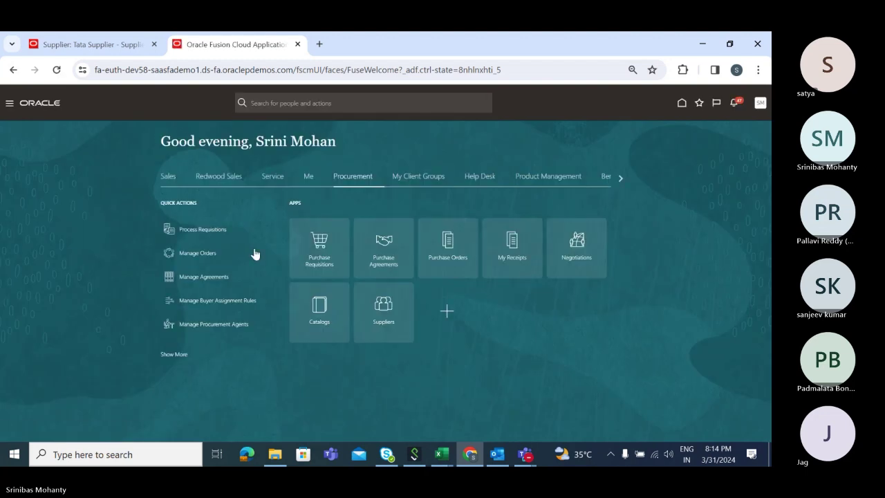
click(615, 180)
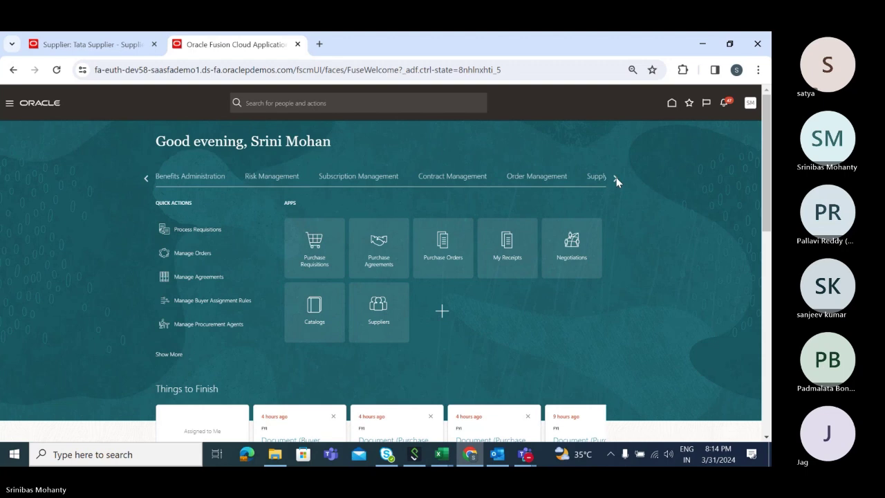
click(617, 177)
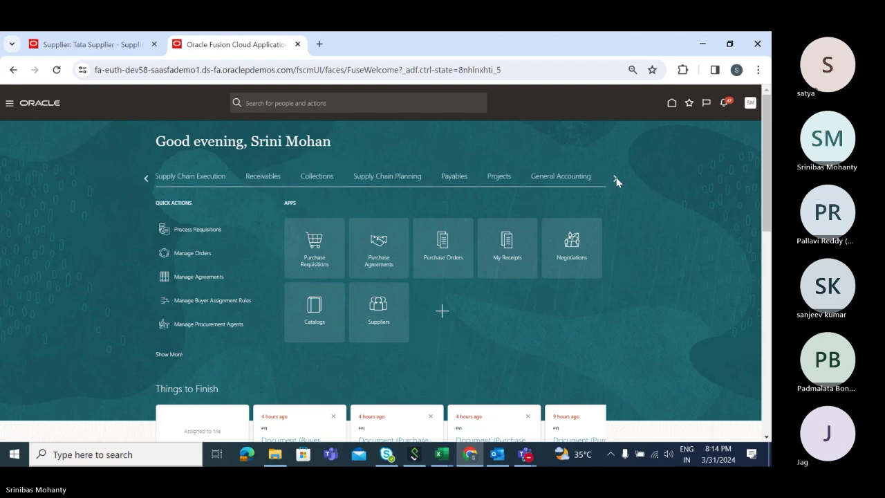
click(192, 180)
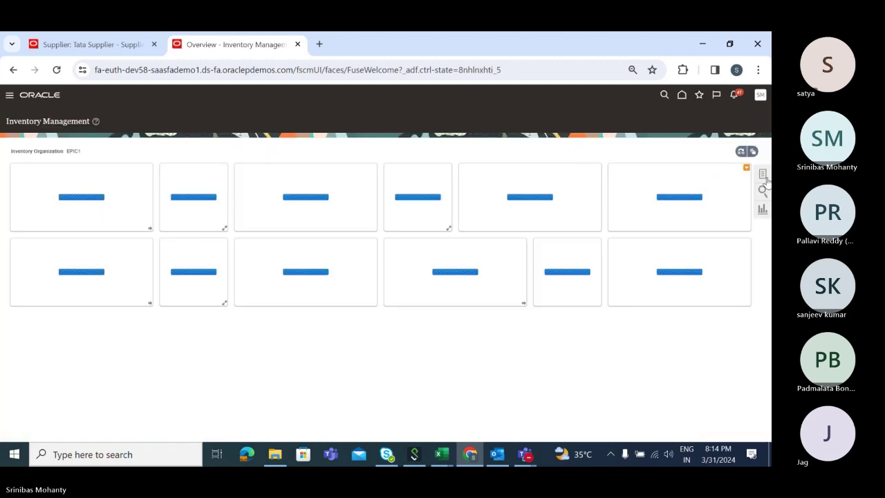
- Switch the inventory Tasks list to Receipts and launch Return Receipts
click(762, 177)
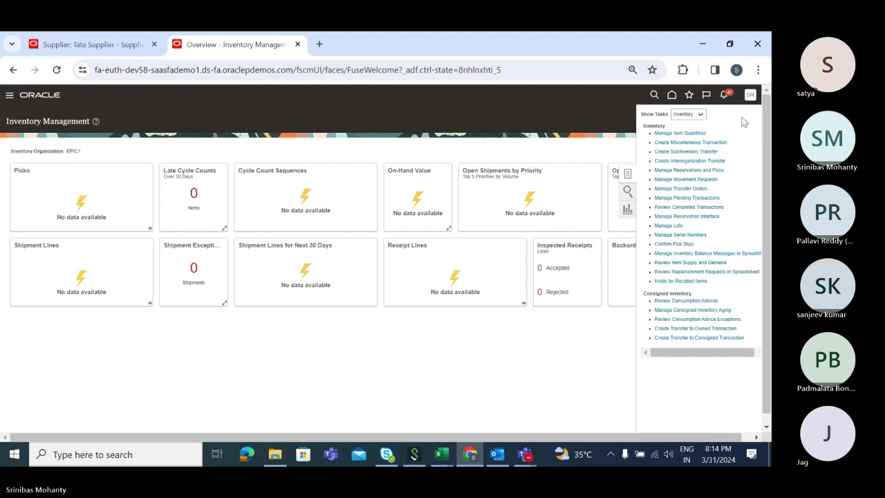
click(689, 116)
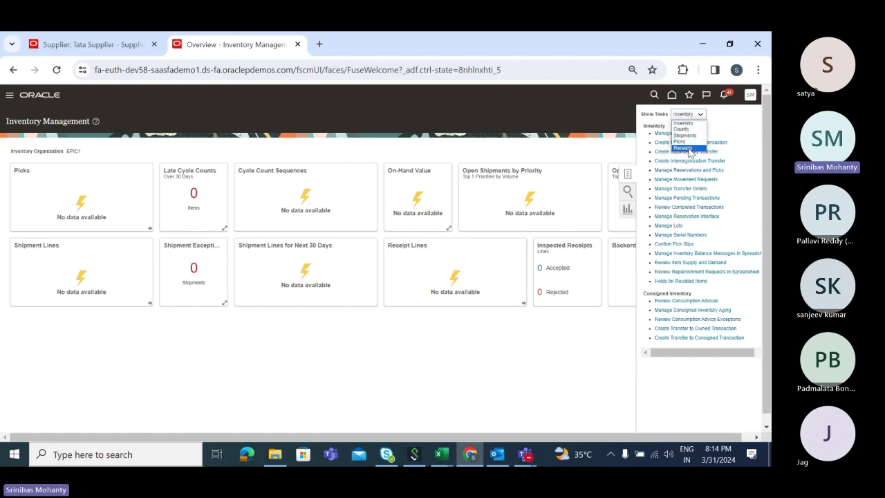
click(690, 151)
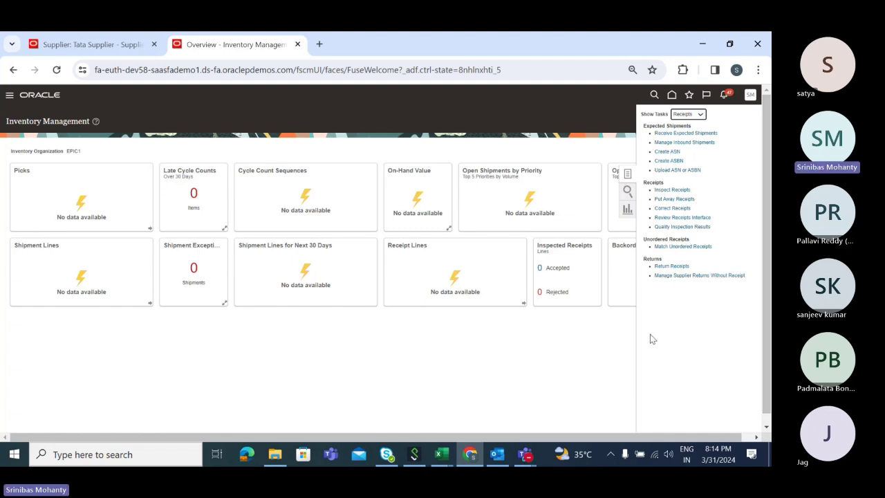
click(674, 267)
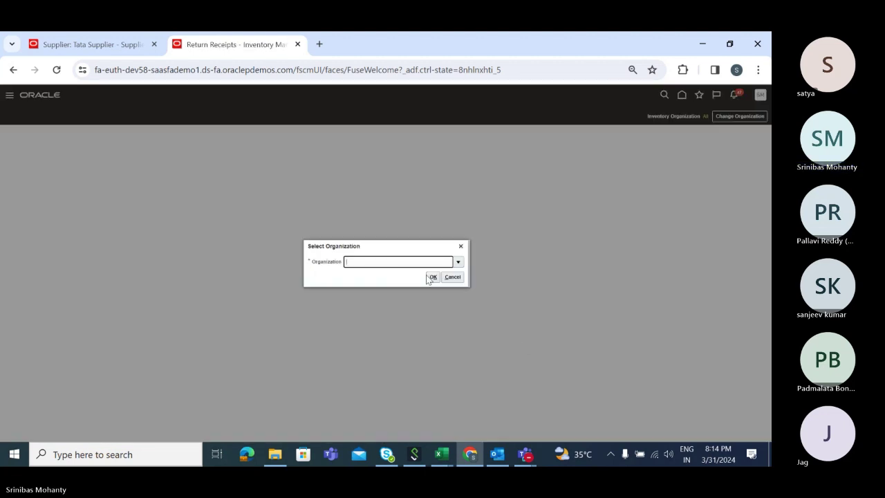
- Choose organization TATAINVORG1 for the Return Receipts task
click(458, 261)
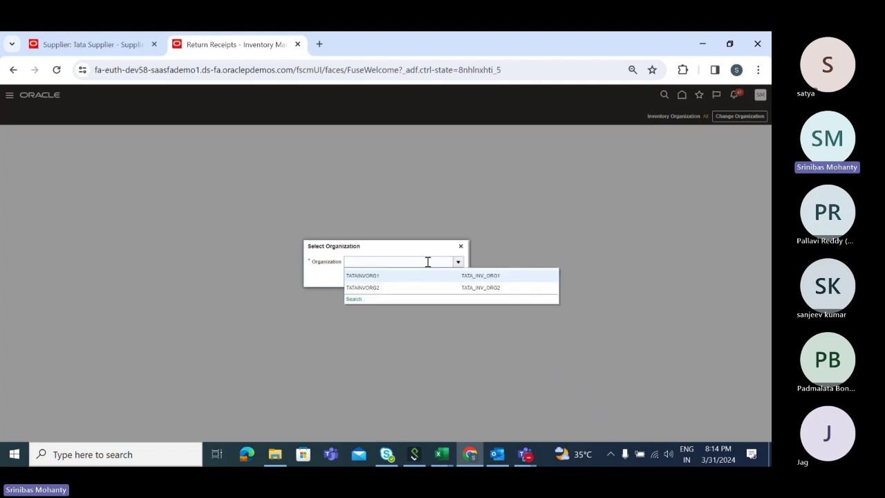
click(377, 276)
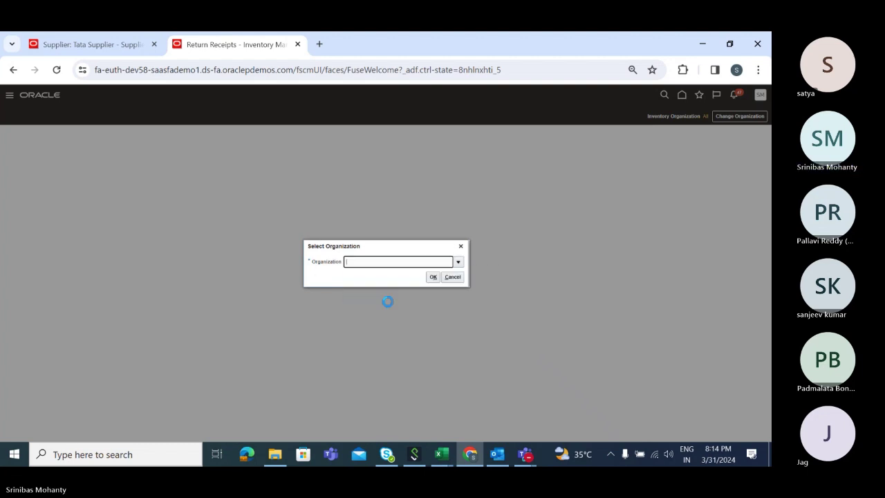
click(436, 281)
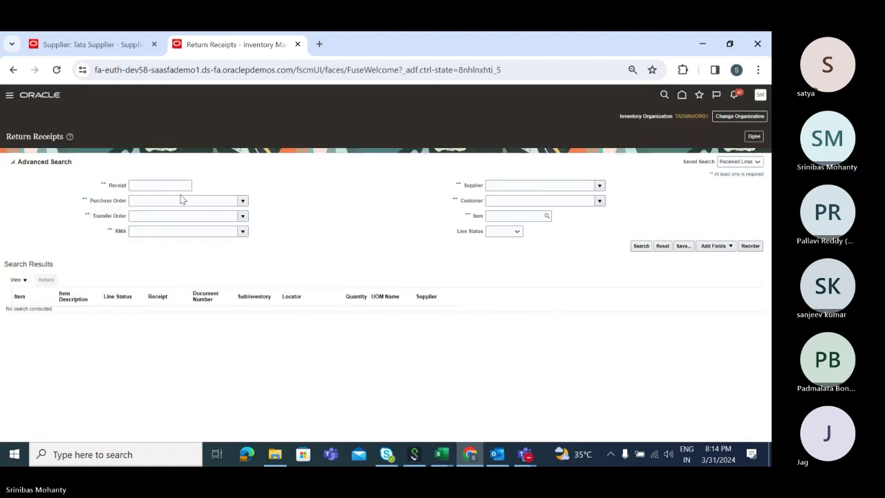
- Search receipt 105, select its TATA ITEM 04 line, and start a return
click(162, 184)
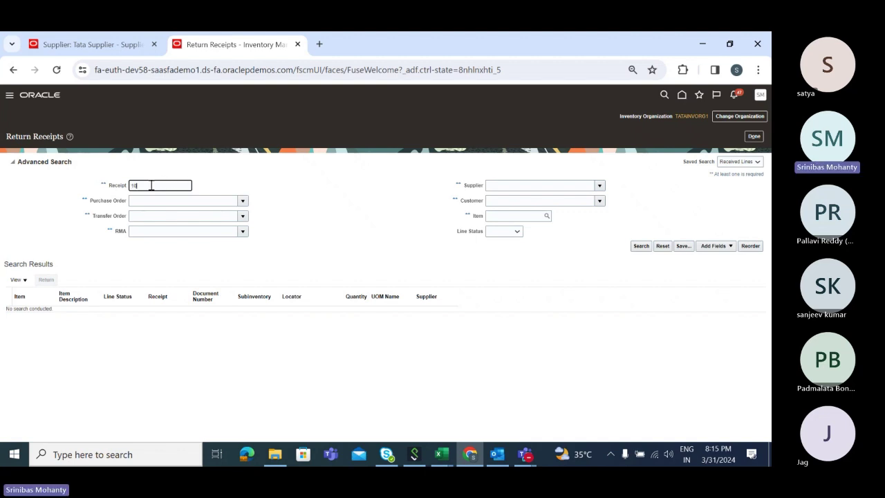
click(641, 246)
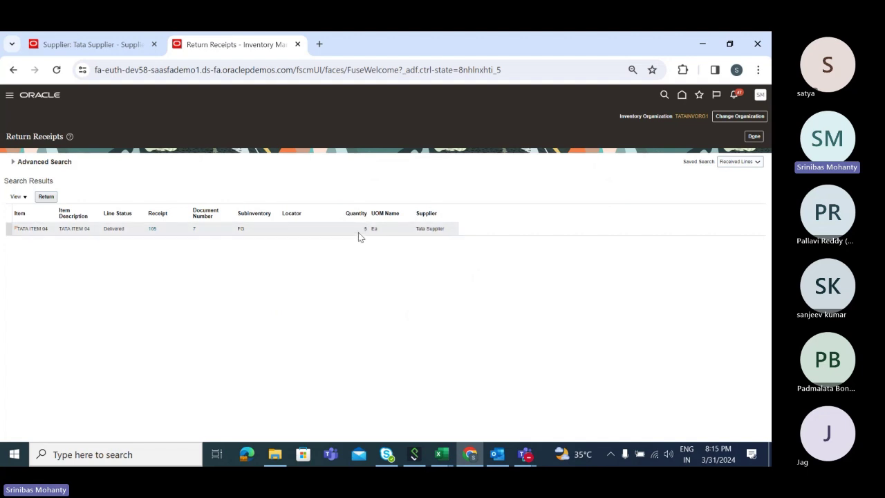
click(386, 231)
click(47, 197)
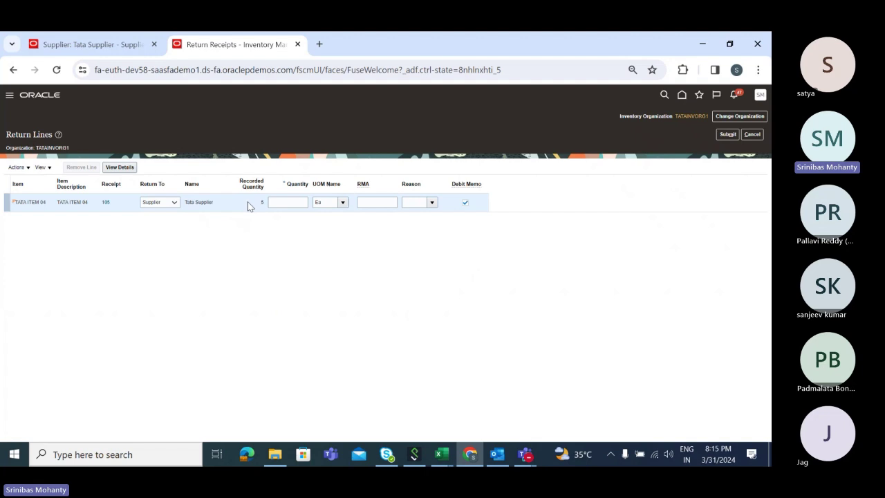
- Set the TATA ITEM 04 return line to quantity 2 with reason Damaged Goods
click(299, 203)
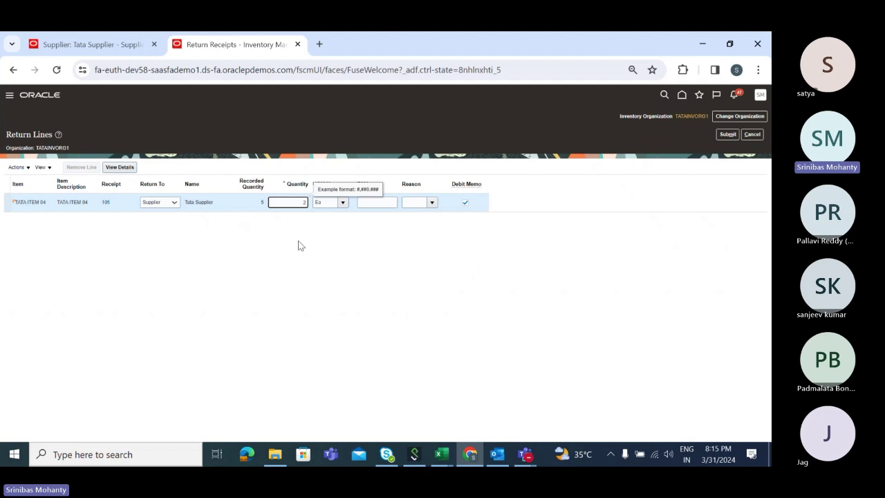
click(320, 248)
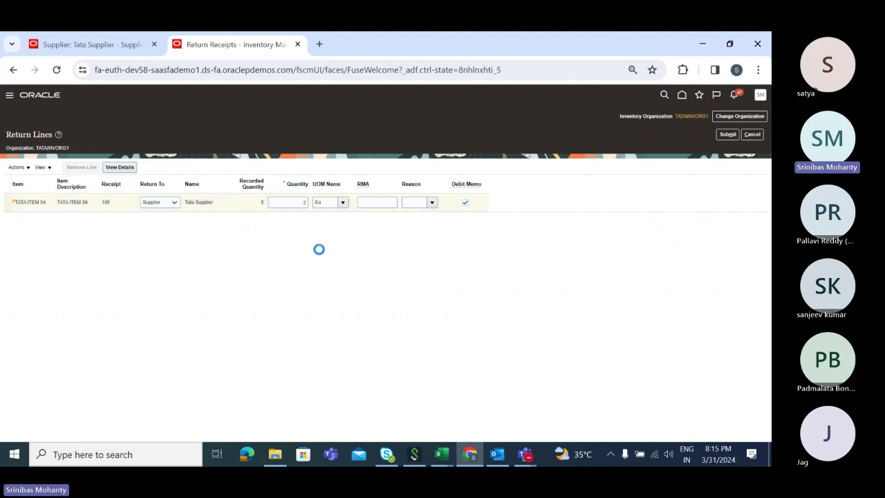
click(432, 202)
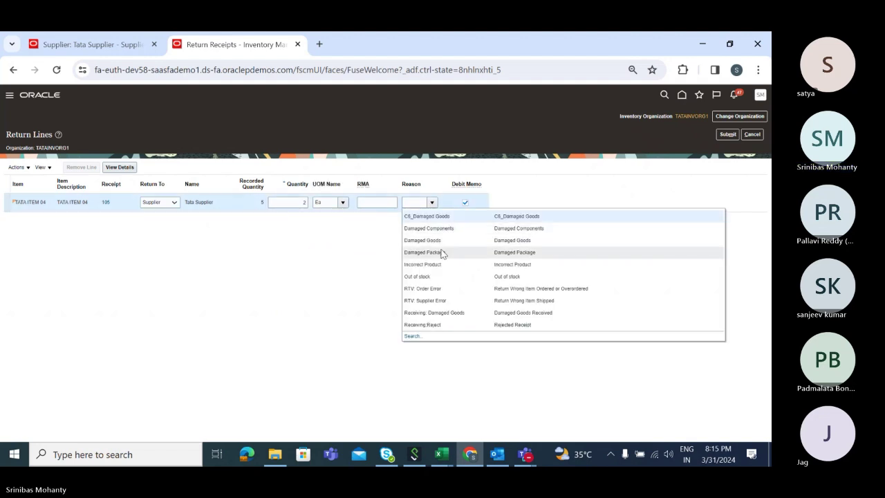
click(430, 240)
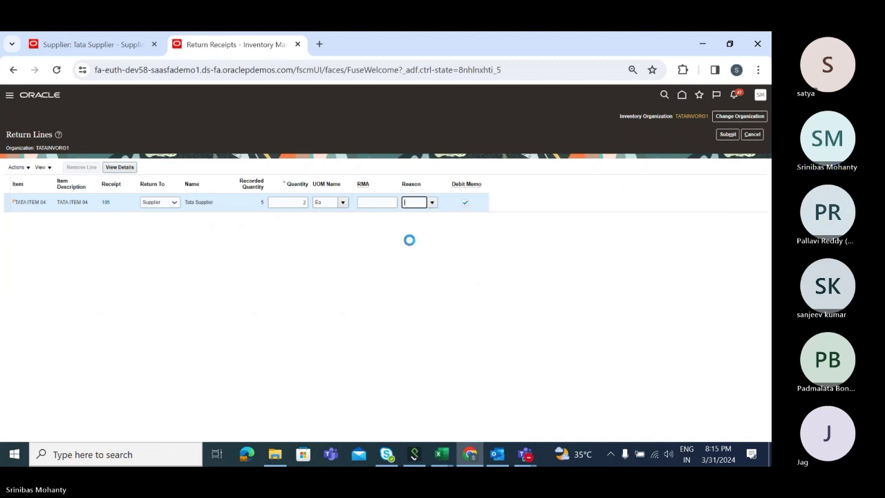
click(433, 203)
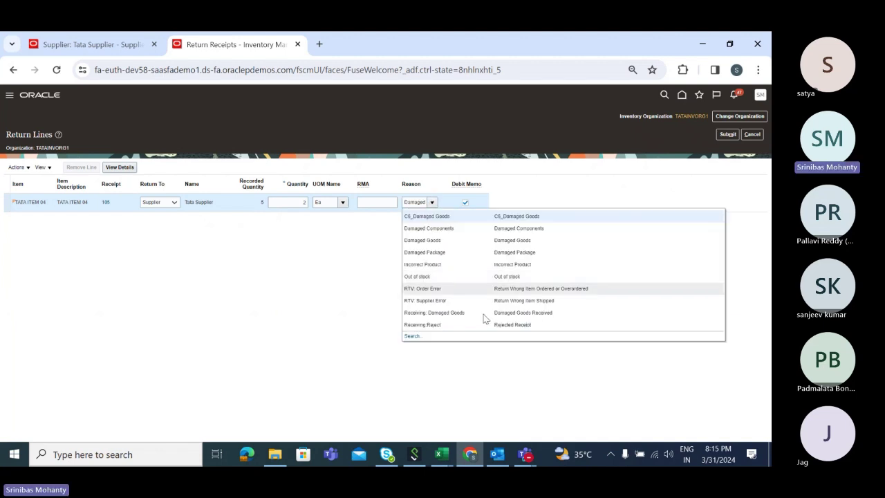
click(329, 278)
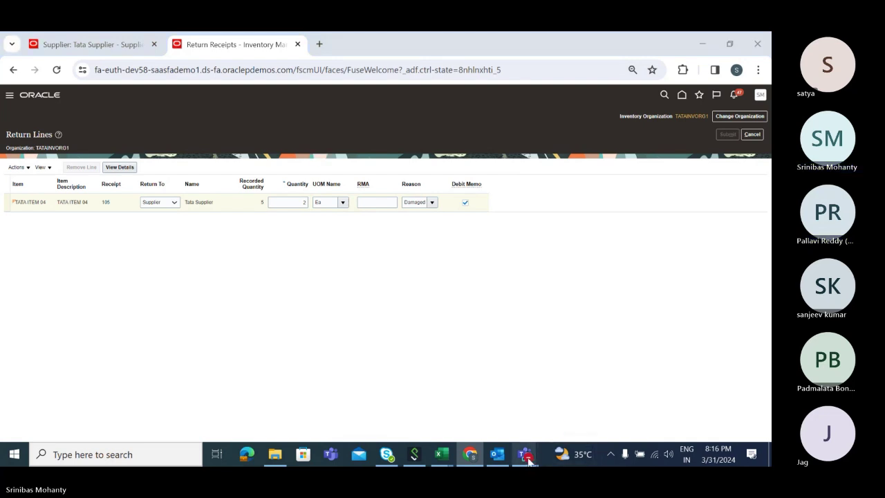
- Bring the Fusion Finance Training Teams meeting forward and close its options menu unchanged
mouse_move(529, 455)
click(457, 405)
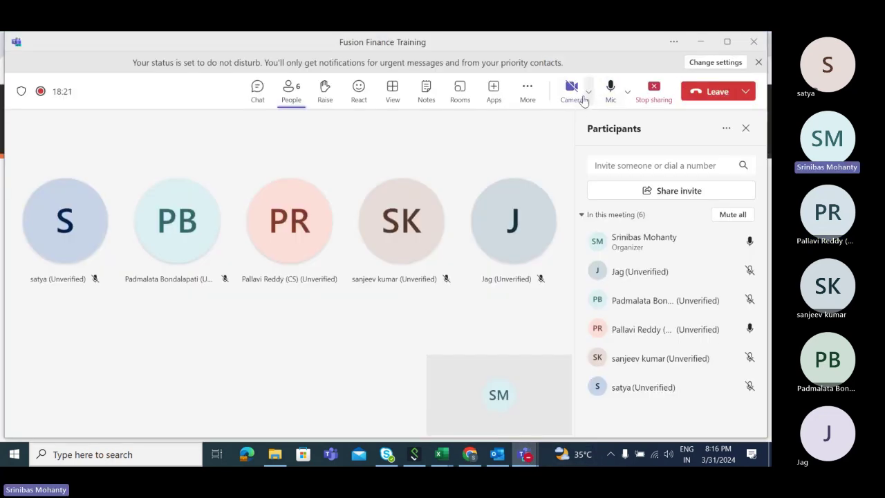
click(528, 91)
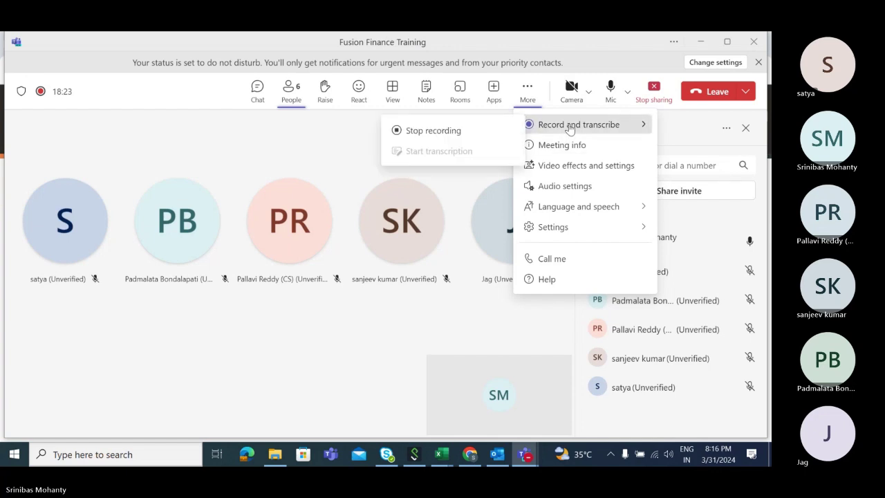
mouse_move(531, 131)
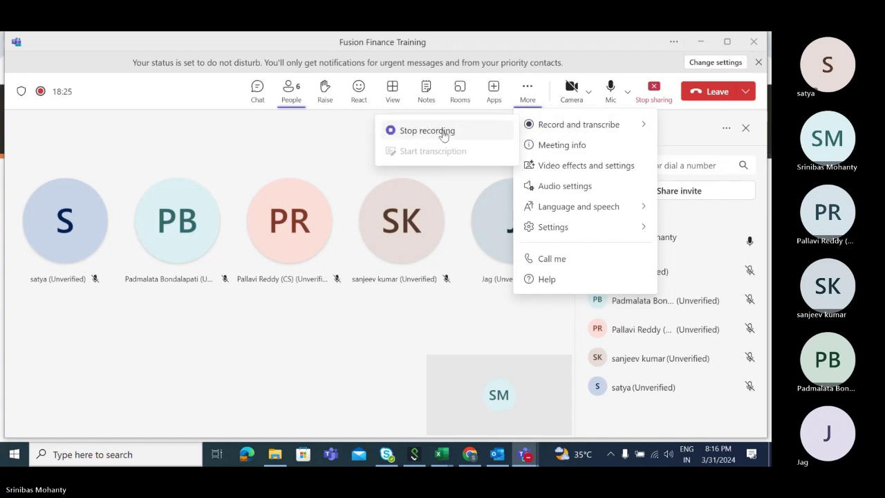
click(200, 155)
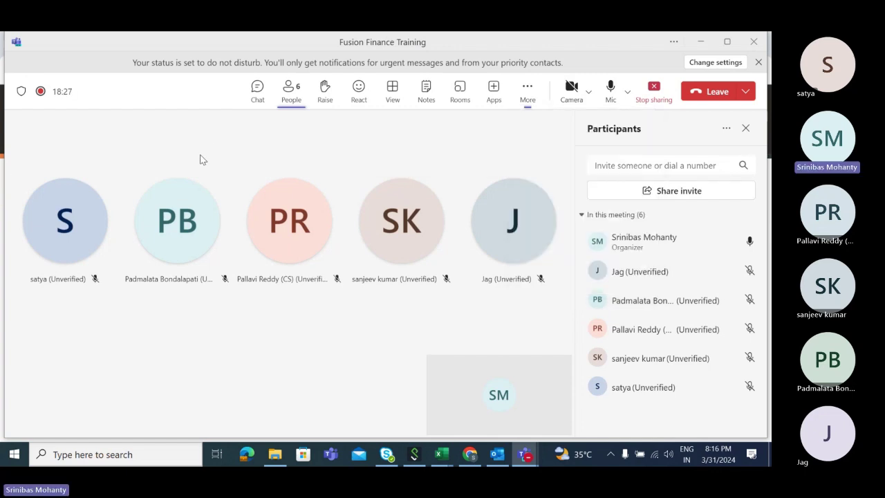
- Acknowledge the created return, verify the receipt line shows quantity 3, and finish the search
click(702, 41)
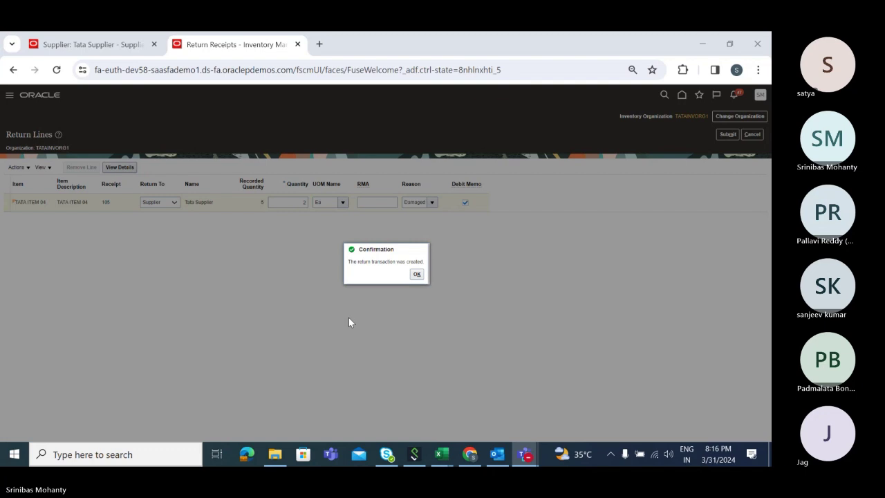
click(417, 274)
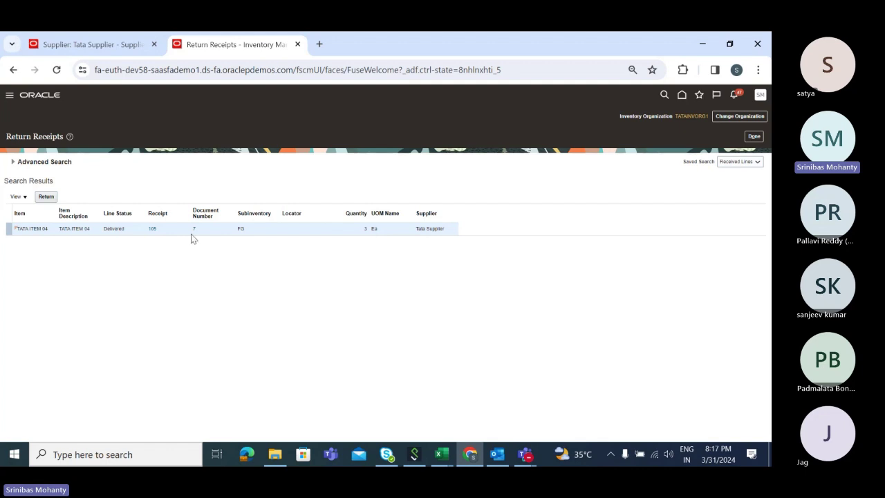
drag(124, 228, 9, 228)
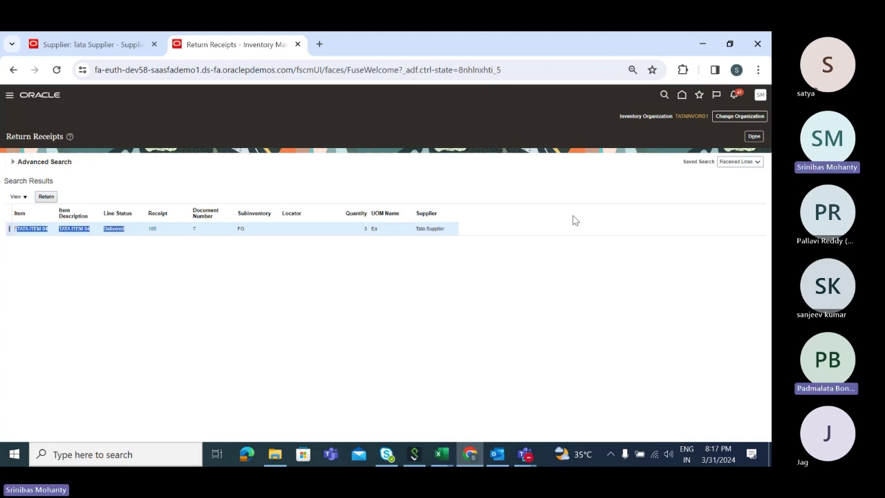
double_click(364, 229)
click(366, 249)
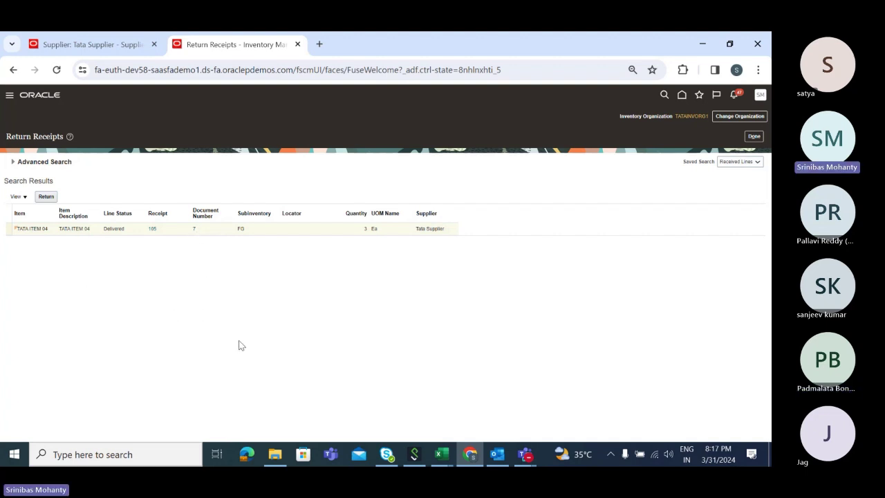
click(755, 137)
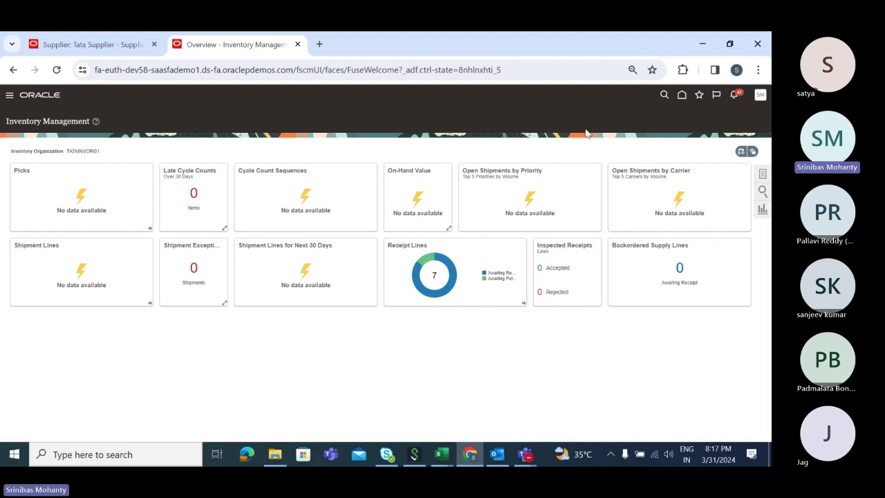
click(111, 46)
- Dismiss the error and open the Invoices workbench from the Payables work area
click(633, 195)
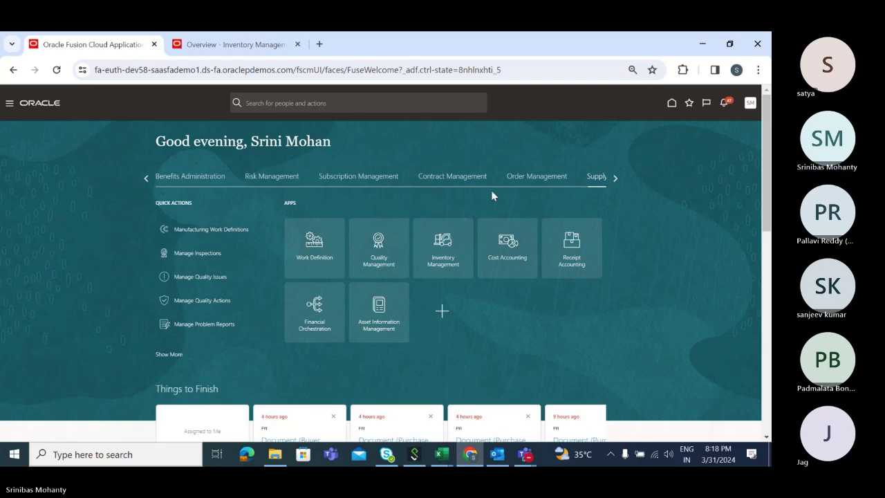
click(148, 179)
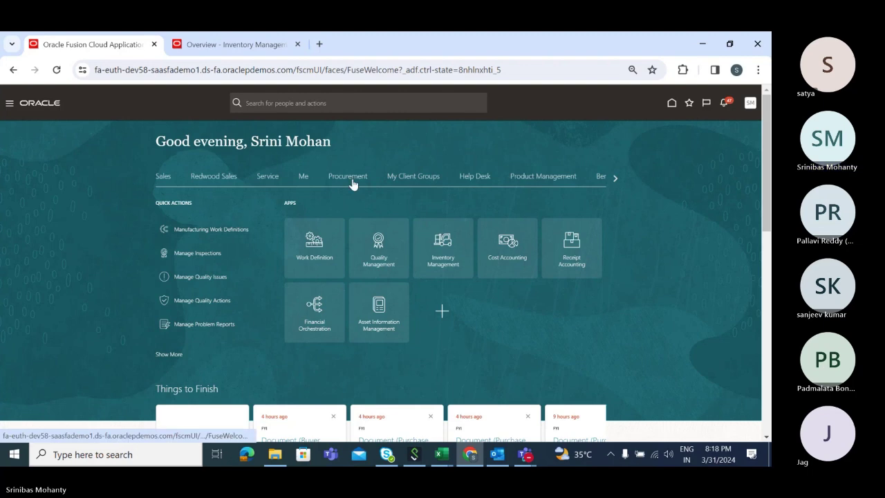
click(353, 182)
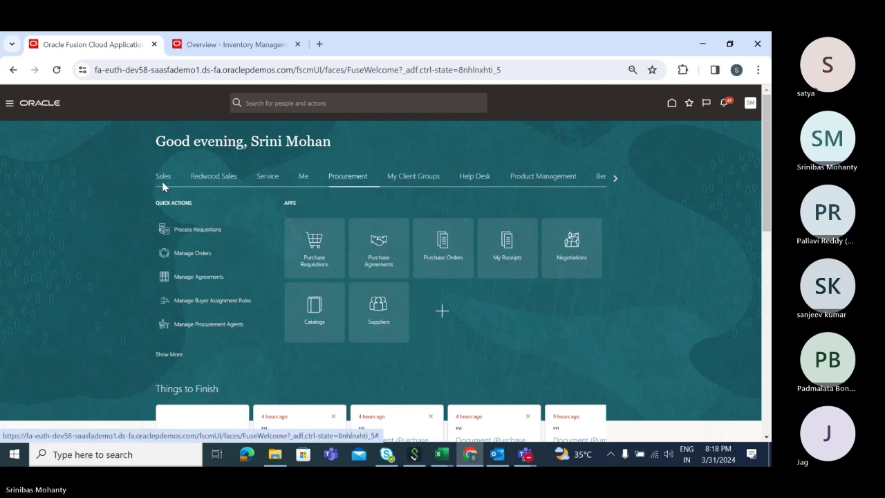
click(614, 177)
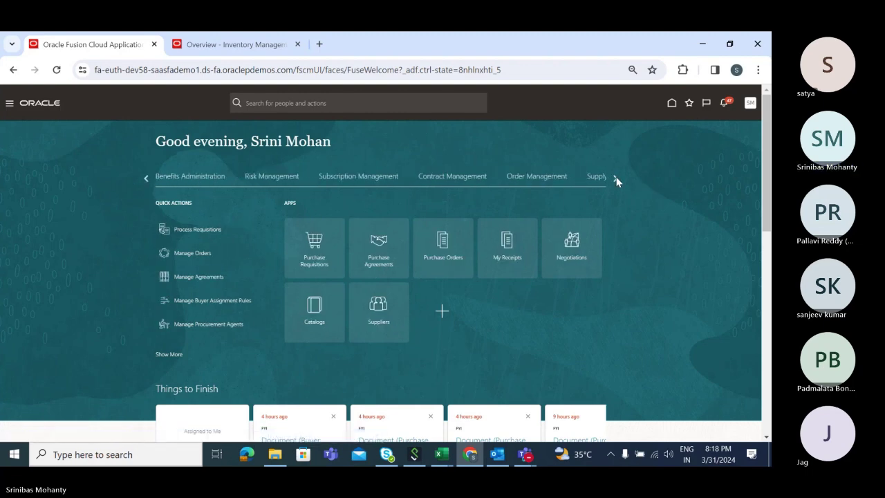
click(614, 179)
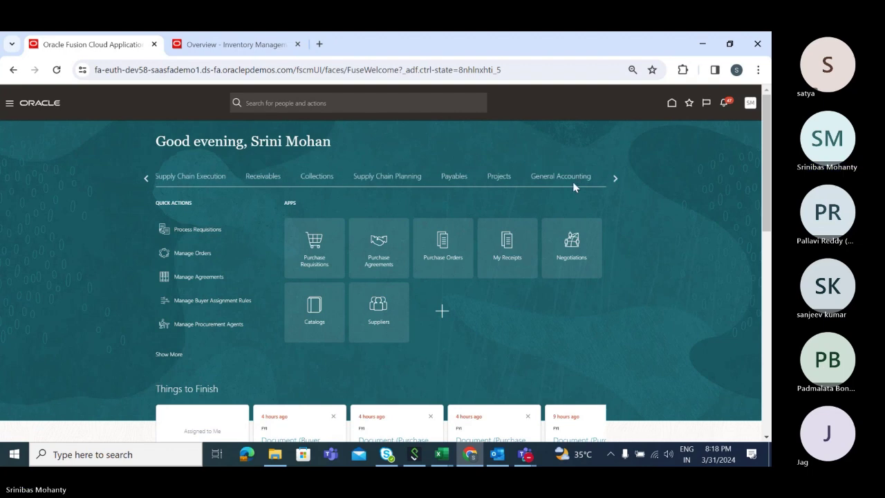
click(454, 177)
click(375, 242)
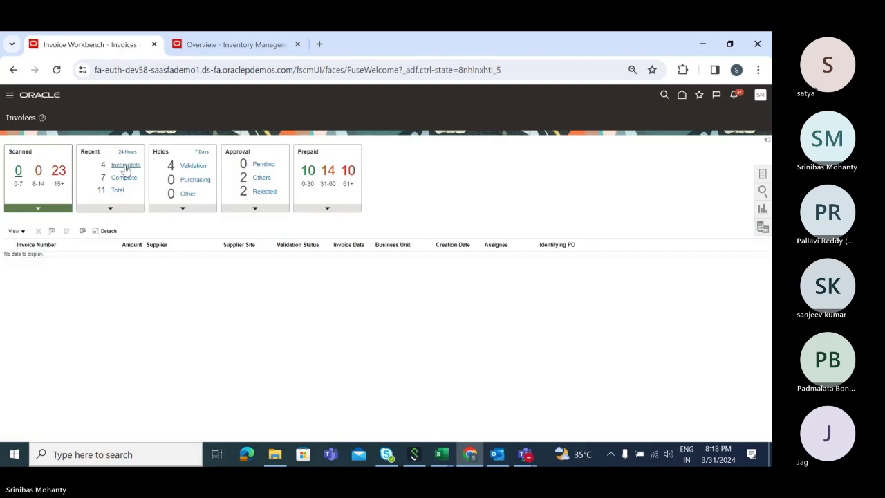
- List recent incomplete invoices and open debit memo 105-9104, scrolling its Lines table
click(127, 166)
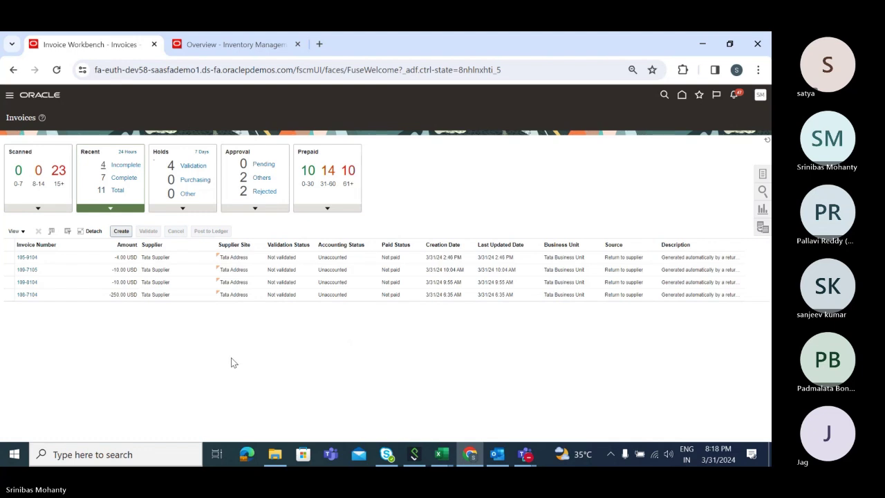
click(28, 258)
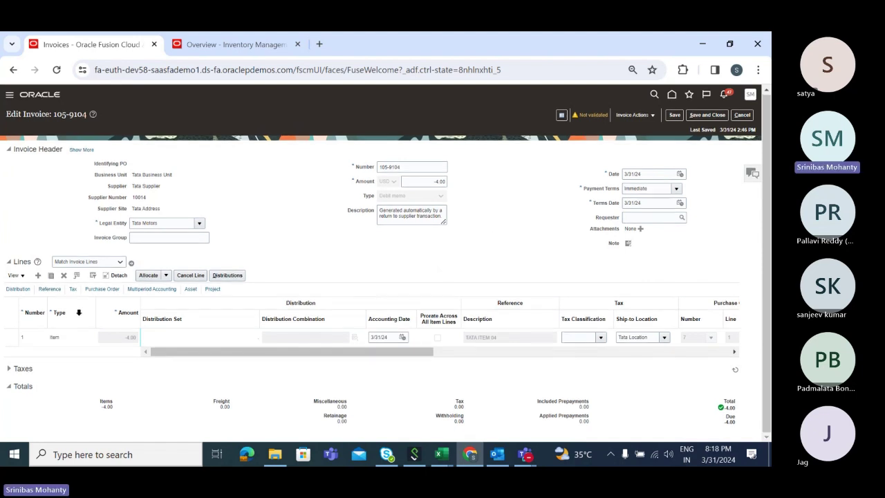
drag(339, 353, 233, 367)
- Admit the waiting lobby guest to the Teams meeting, then minimize the meeting
mouse_move(526, 460)
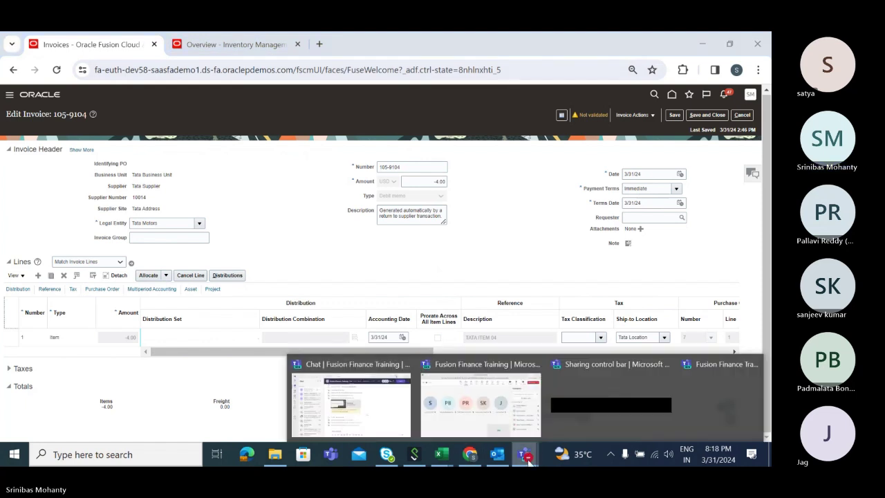
click(470, 418)
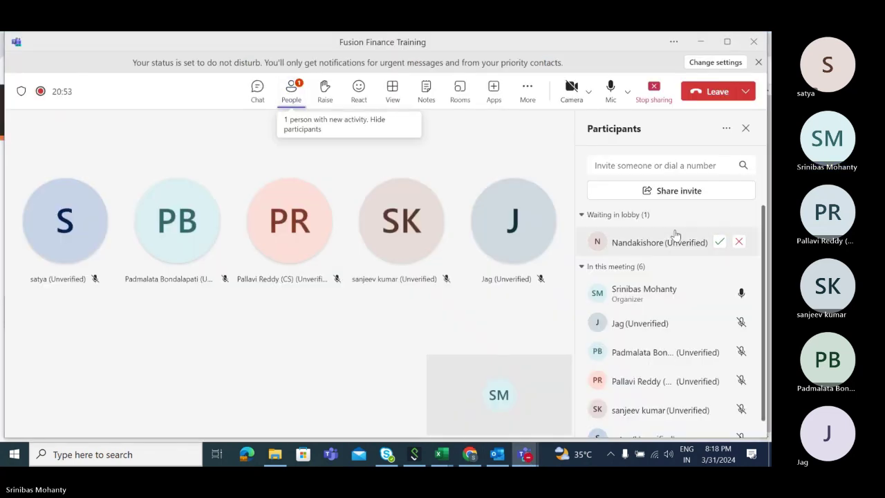
click(719, 242)
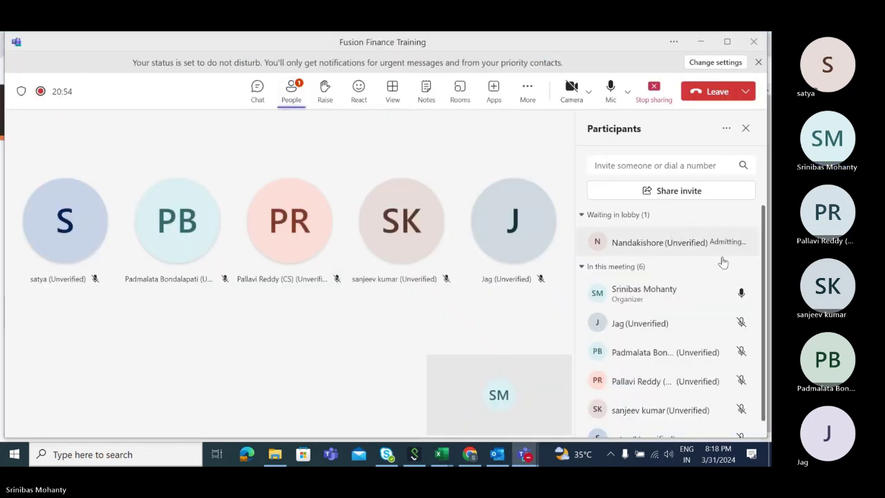
click(701, 42)
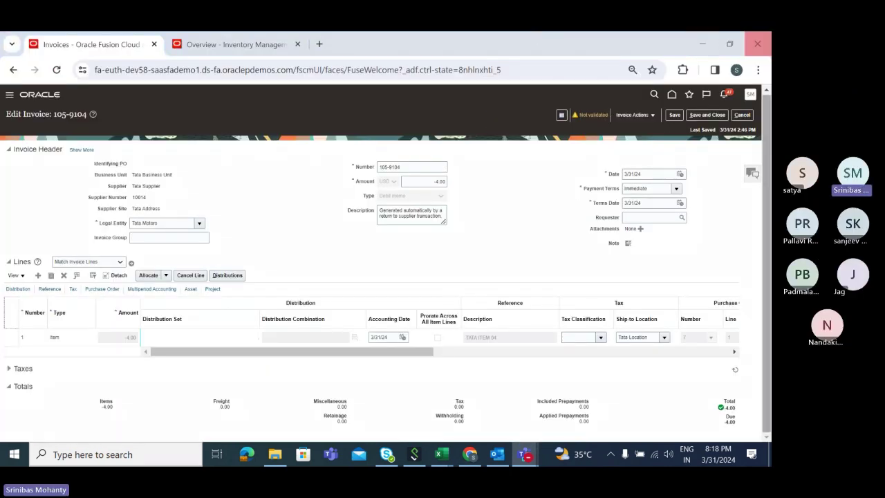
- Save debit memo 105-9104, dismiss the error, then save and close it
click(675, 114)
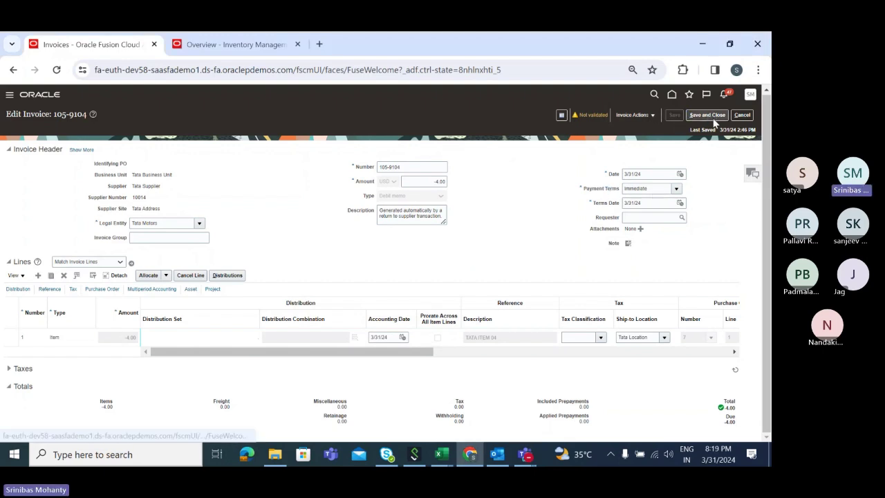
click(239, 44)
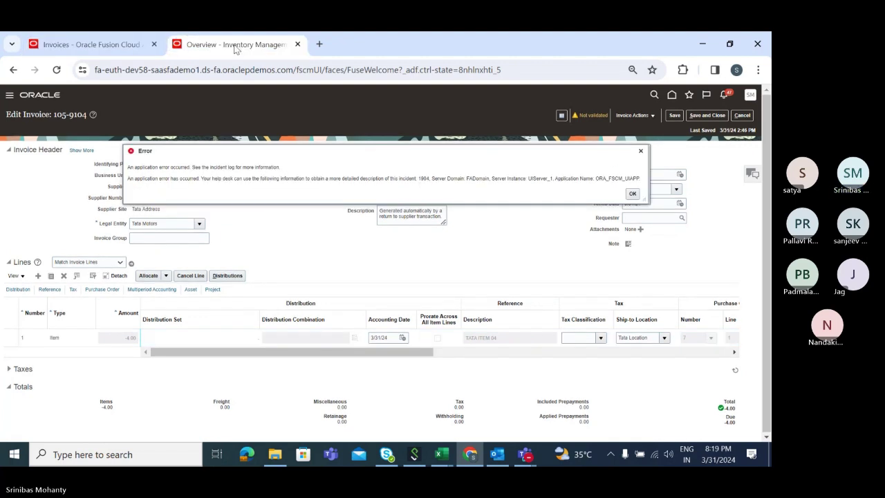
click(641, 150)
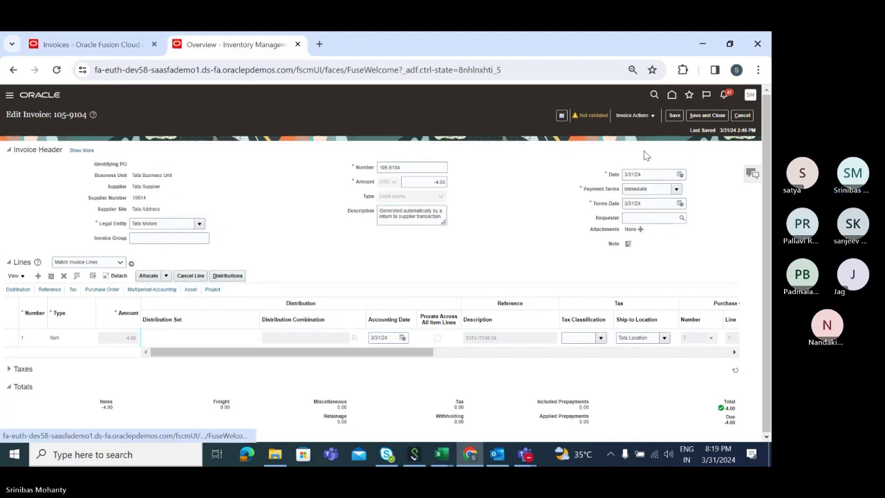
click(717, 118)
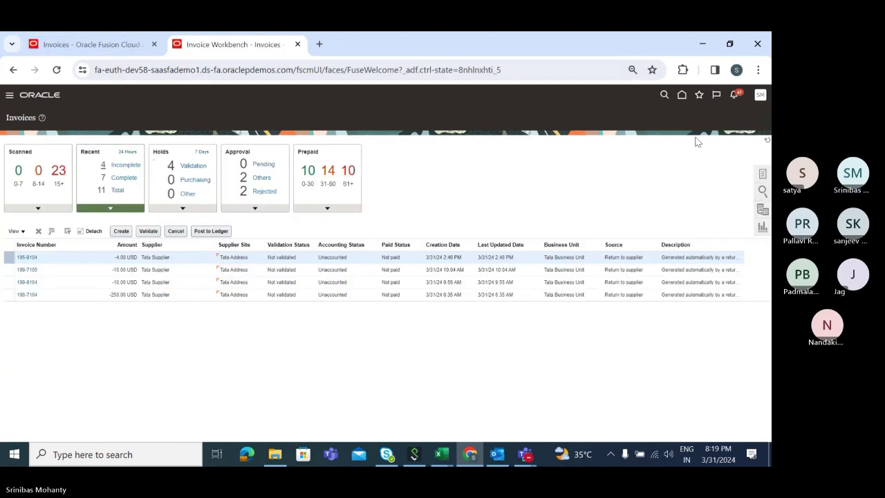
- Go from Home through Supply Chain Execution to Inventory Management
click(684, 97)
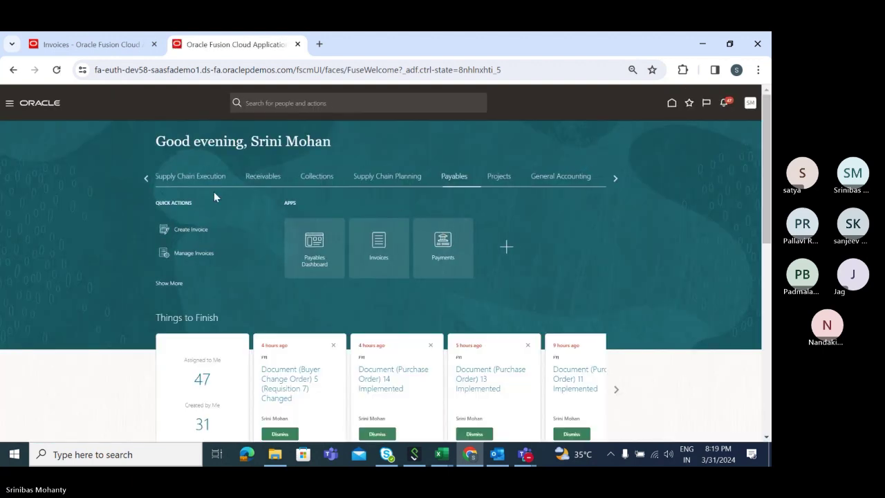
click(216, 178)
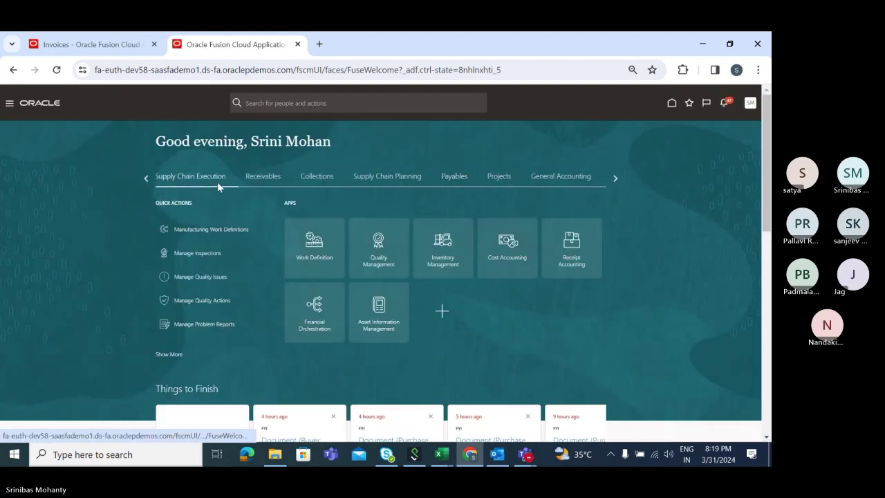
click(444, 248)
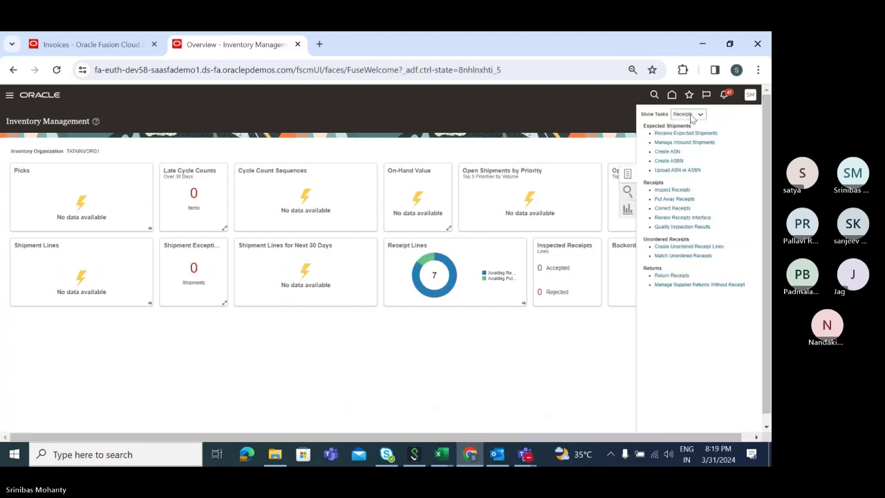
- Switch Show Tasks to Inventory and open Review Completed Transactions
click(694, 115)
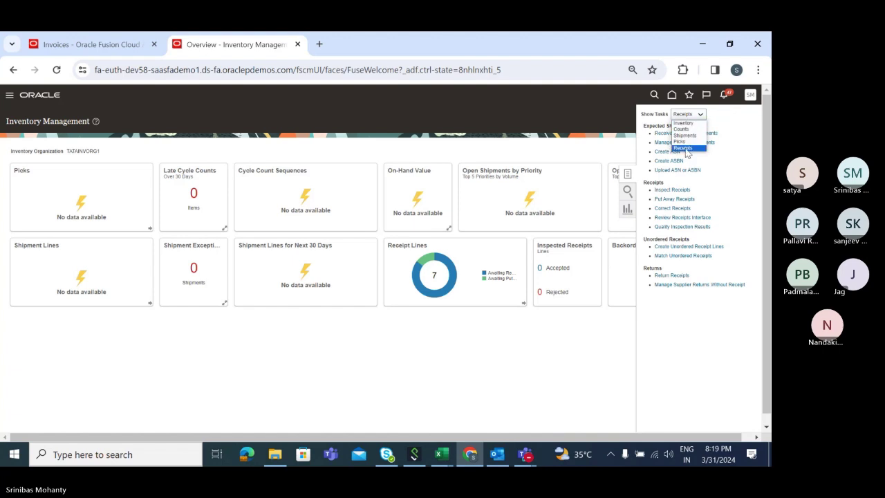
click(686, 148)
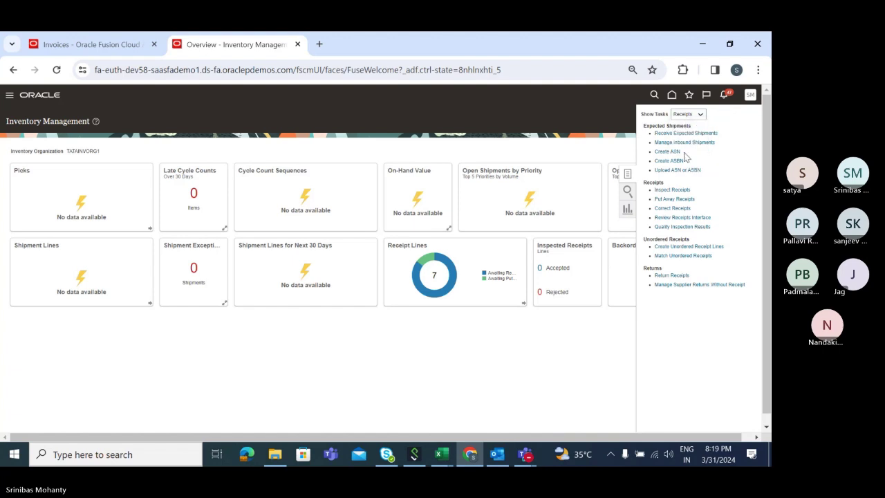
click(694, 115)
click(683, 124)
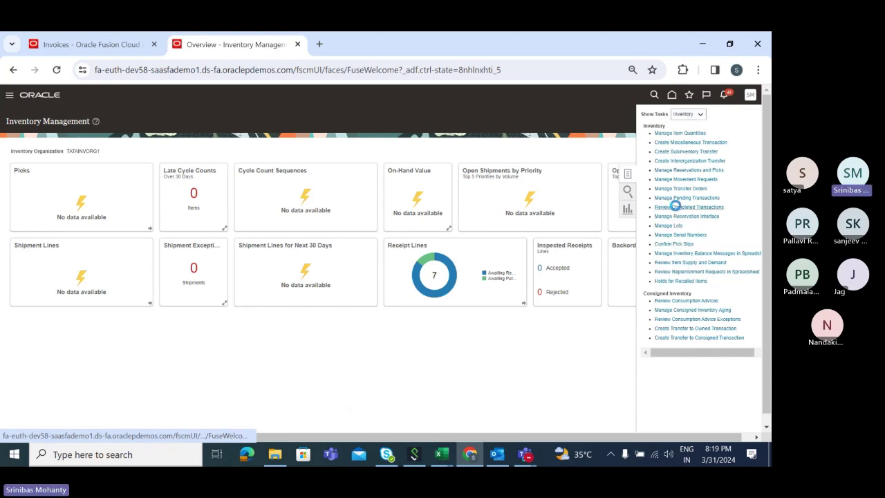
click(678, 207)
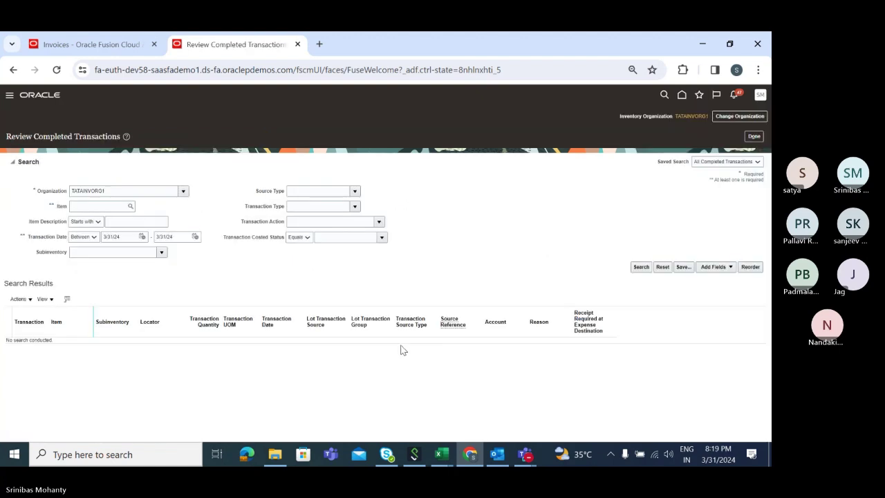
- Search completed transactions for TATAINVORG1 dated 3/31/24
click(641, 267)
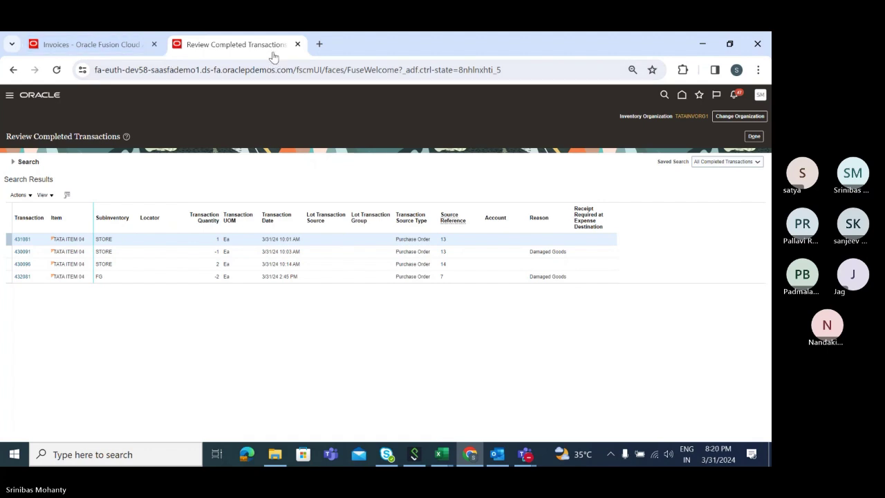
- Admit the waiting person from the Teams lobby, then minimize the meeting window
click(487, 49)
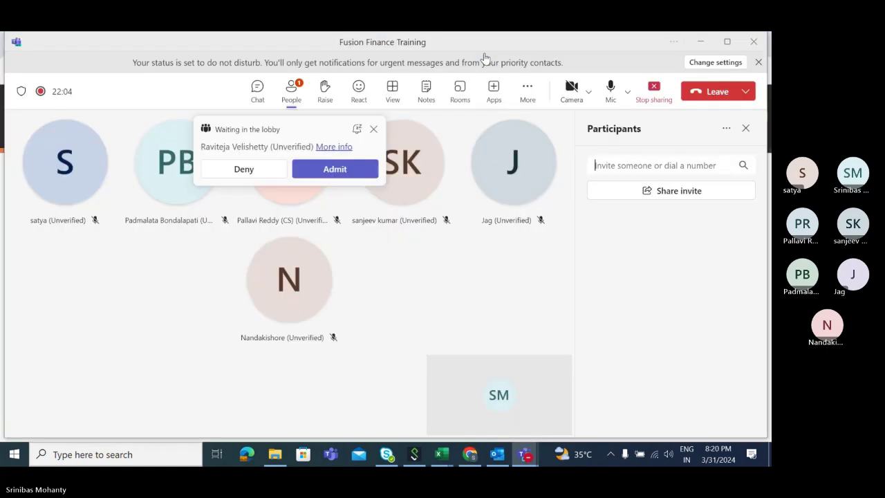
click(293, 90)
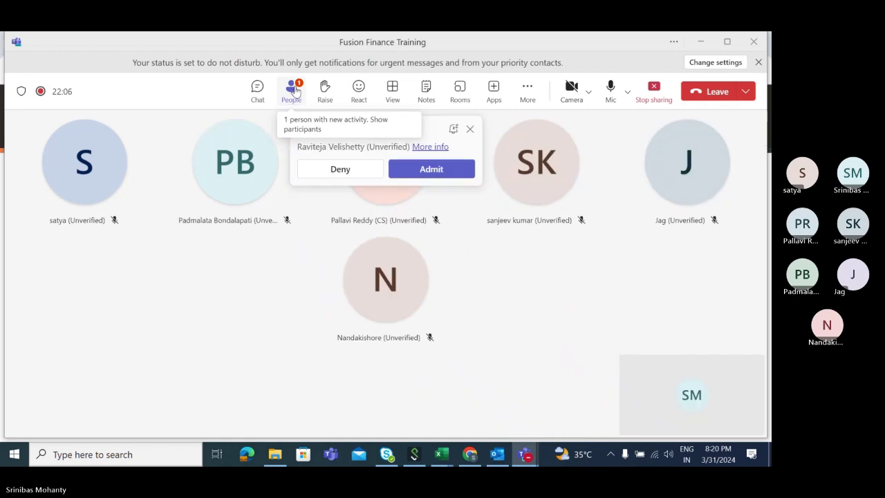
click(436, 171)
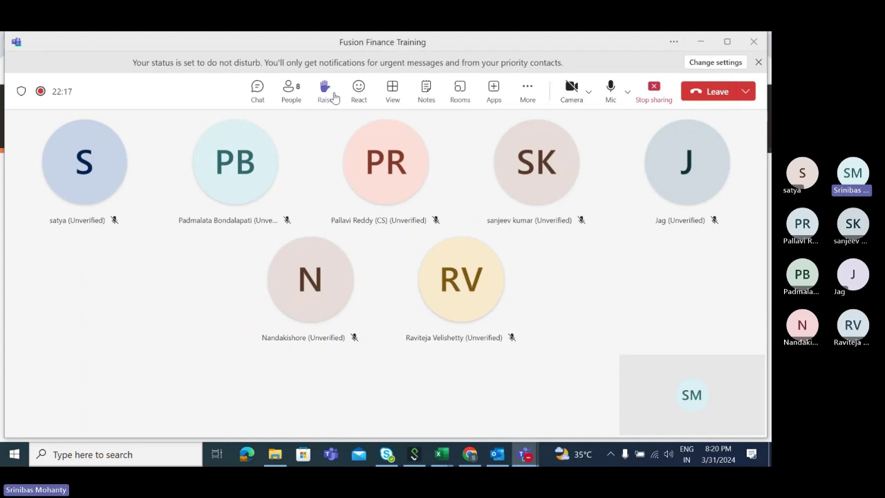
click(702, 42)
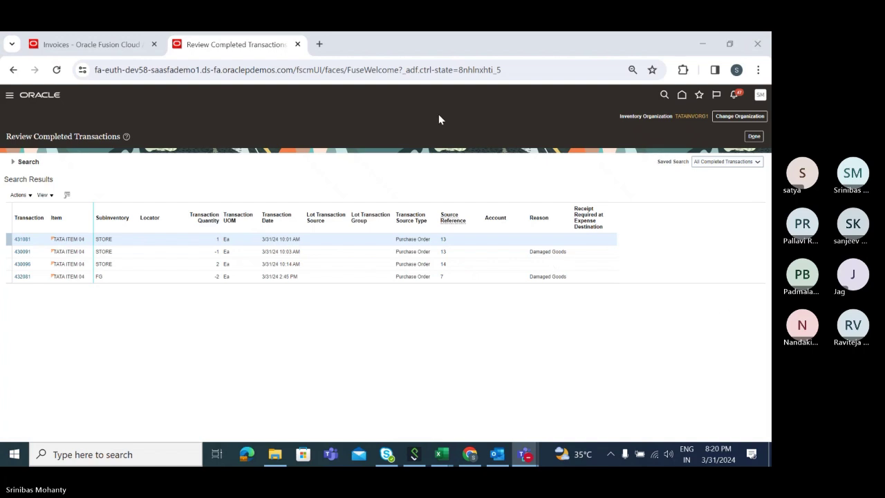
- In the Setup Inv and Pur workbook, select B33 'Configure procurement business function' under PROCUREMENT SETUP
mouse_move(442, 453)
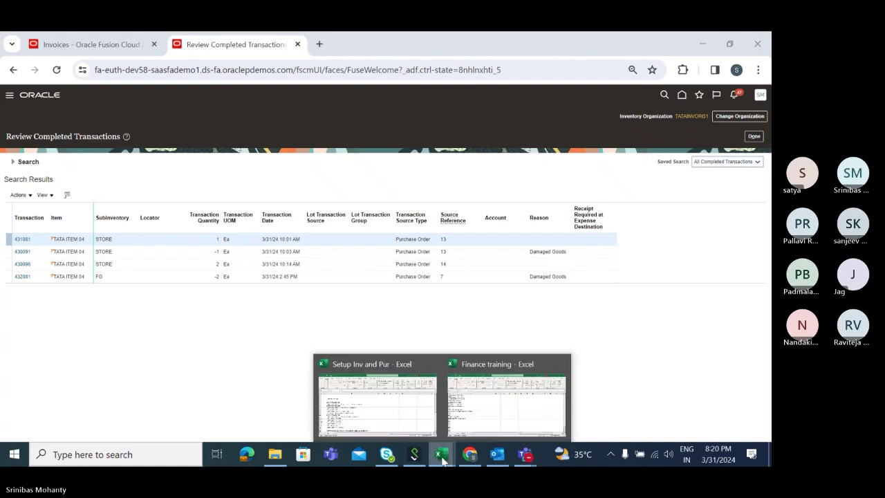
click(506, 410)
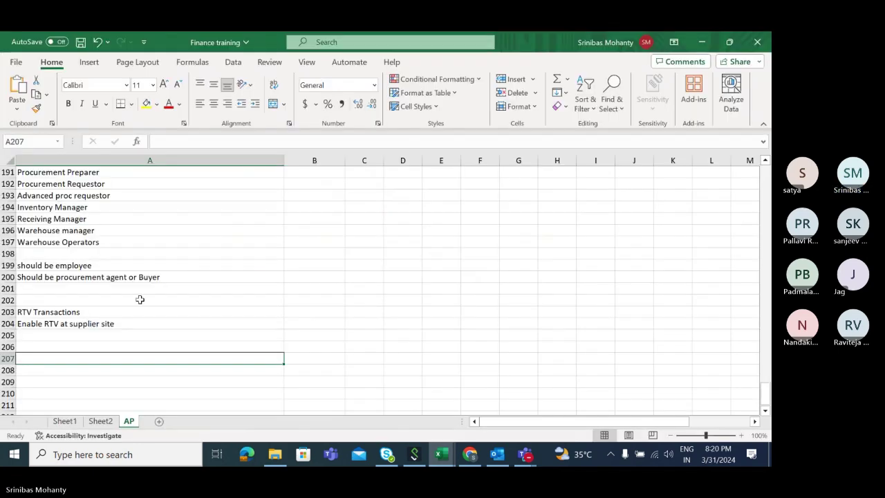
scroll(140, 298, up, 6)
scroll(212, 370, up, 20)
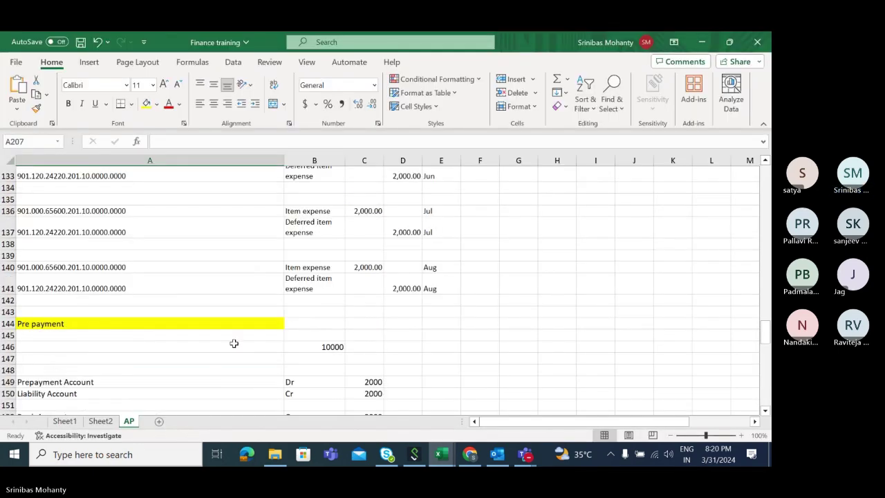
scroll(234, 342, down, 6)
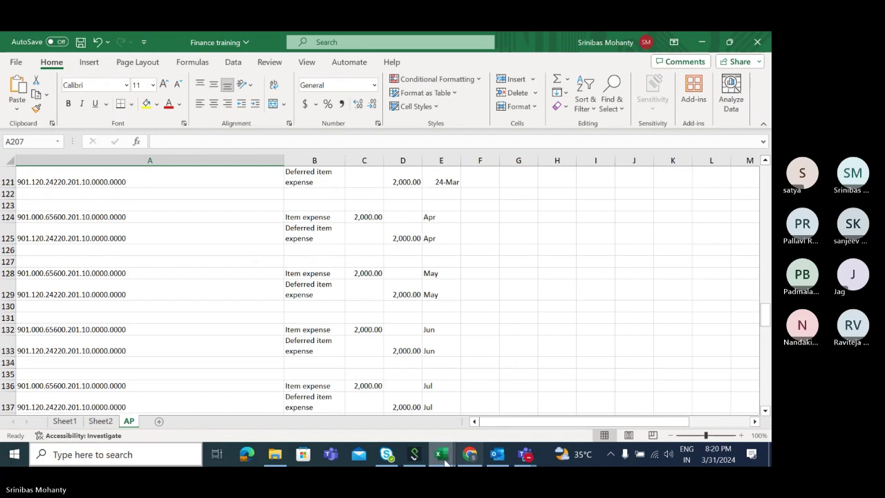
mouse_move(441, 455)
click(353, 413)
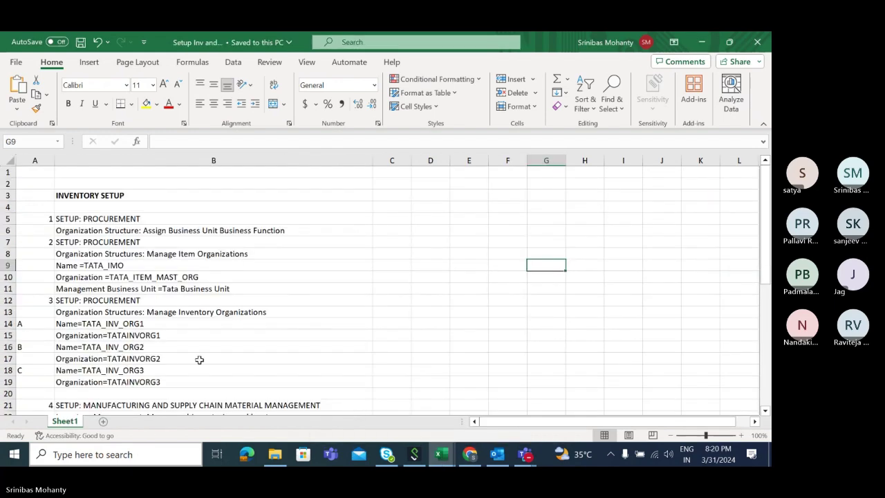
scroll(174, 340, down, 9)
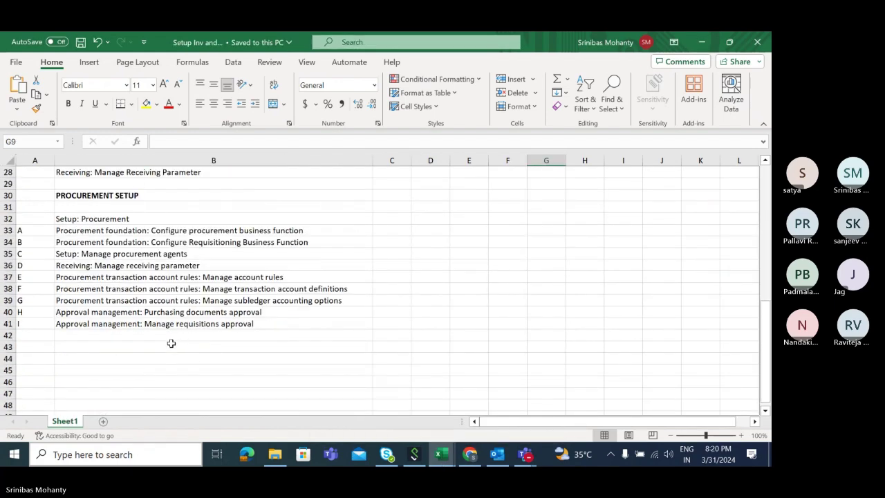
click(88, 233)
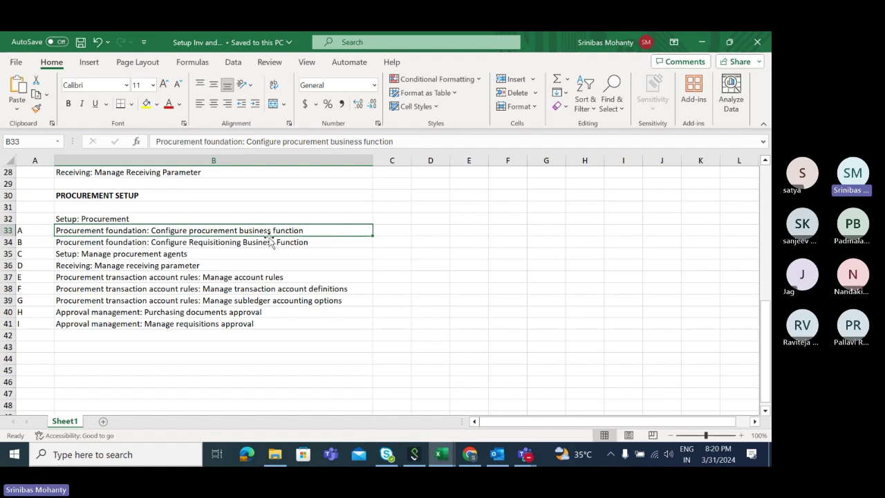
click(470, 455)
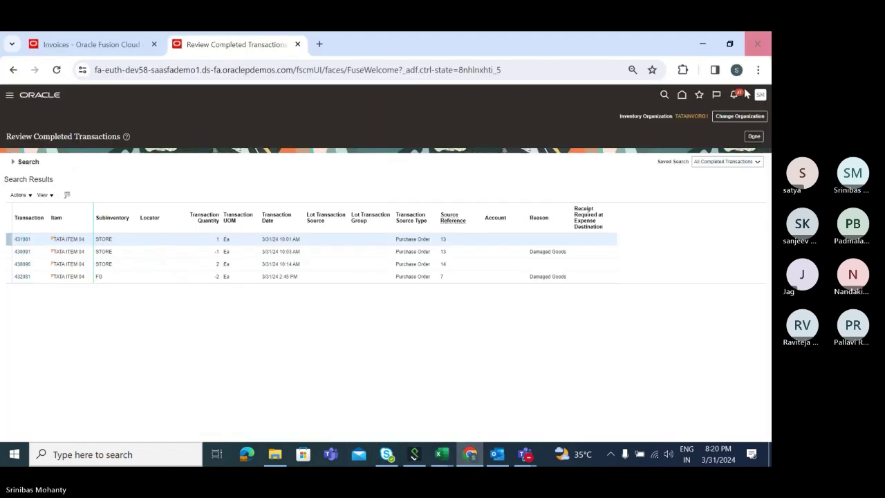
- Finish the transaction review with Done and go to Setup and Maintenance for Procurement
click(754, 136)
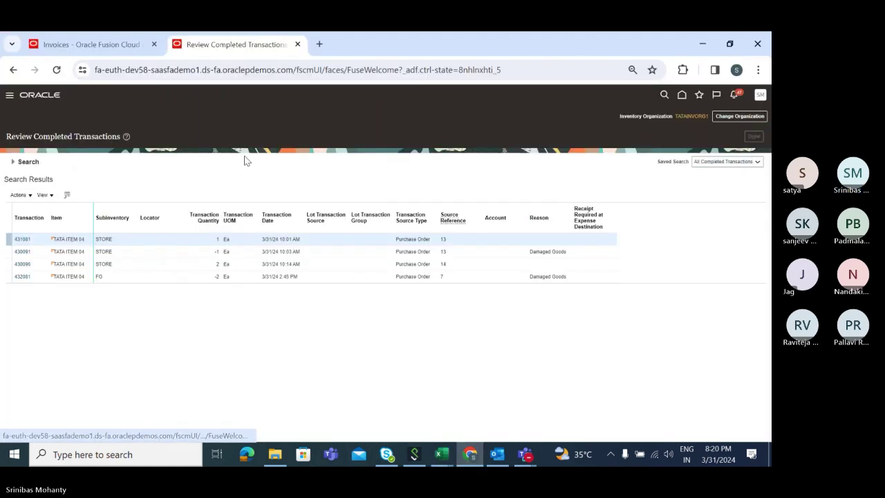
click(761, 96)
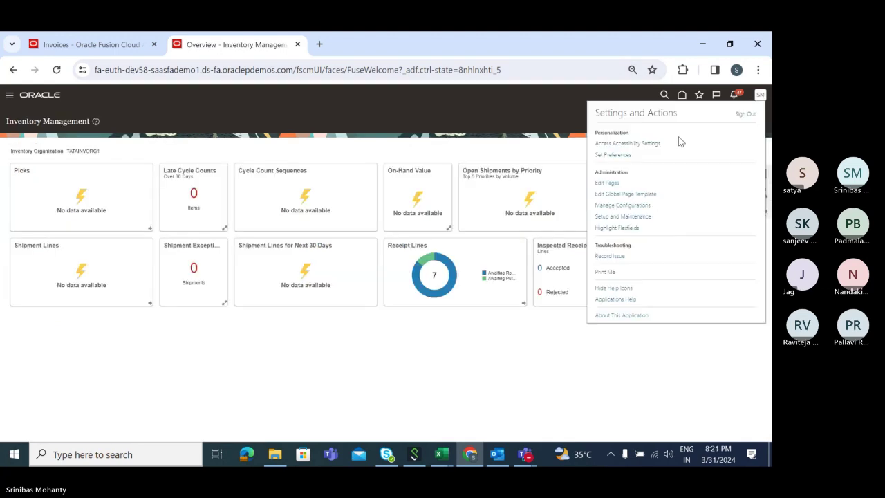
click(627, 217)
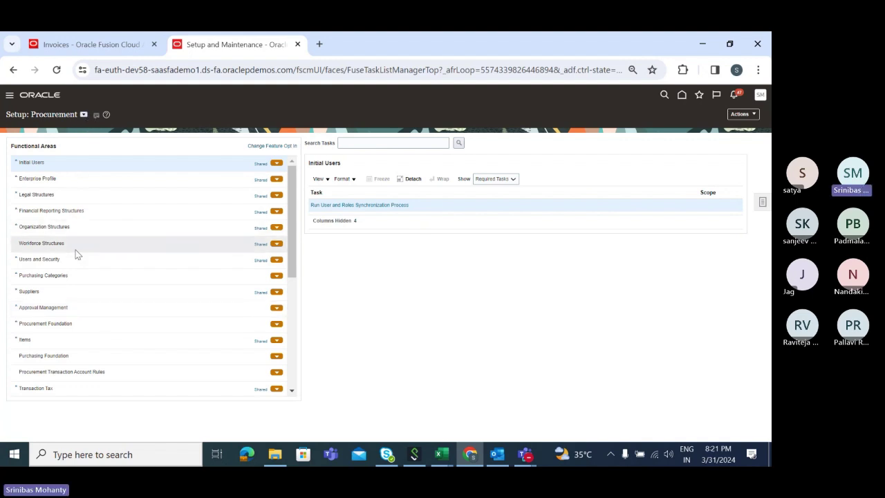
- Under Procurement Foundation, launch the Configure Requisitioning Business Function task
click(88, 328)
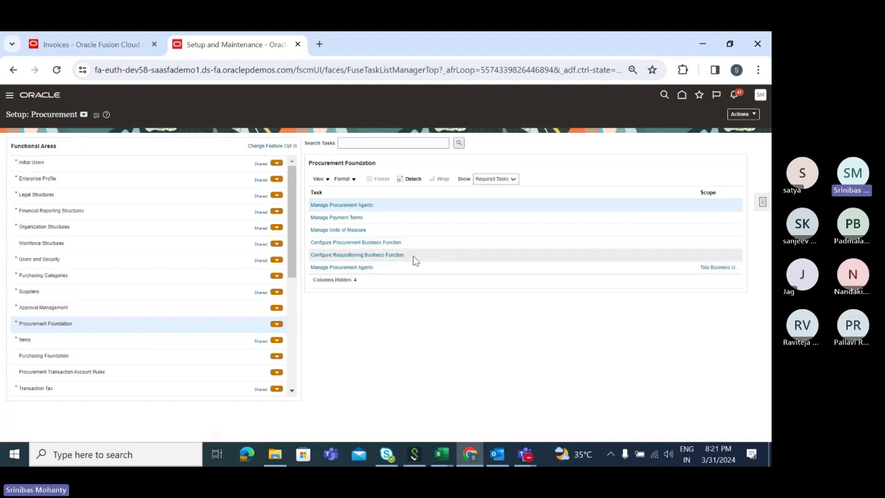
click(363, 255)
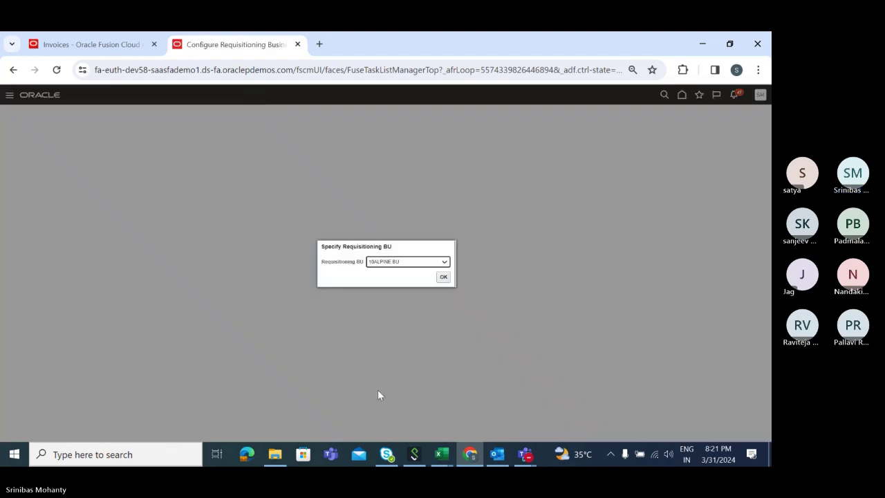
- Choose Tata Business Unit as the Requisitioning BU and confirm with OK
click(395, 266)
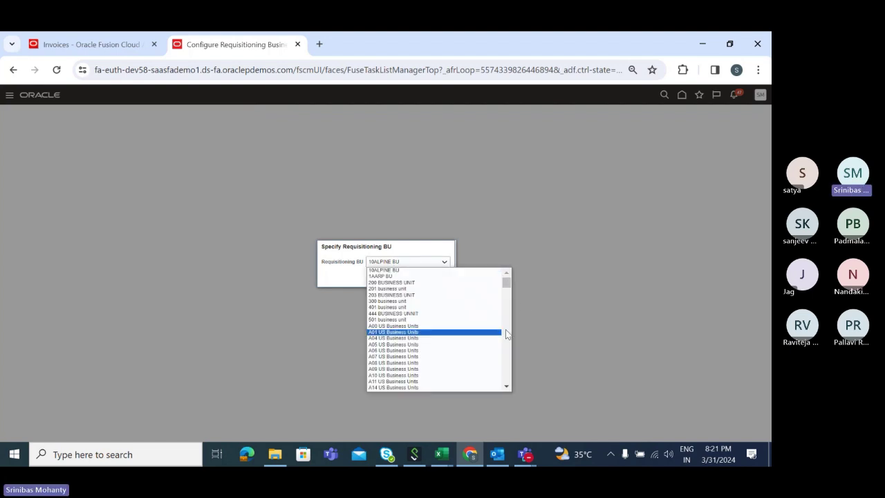
drag(505, 289, 508, 393)
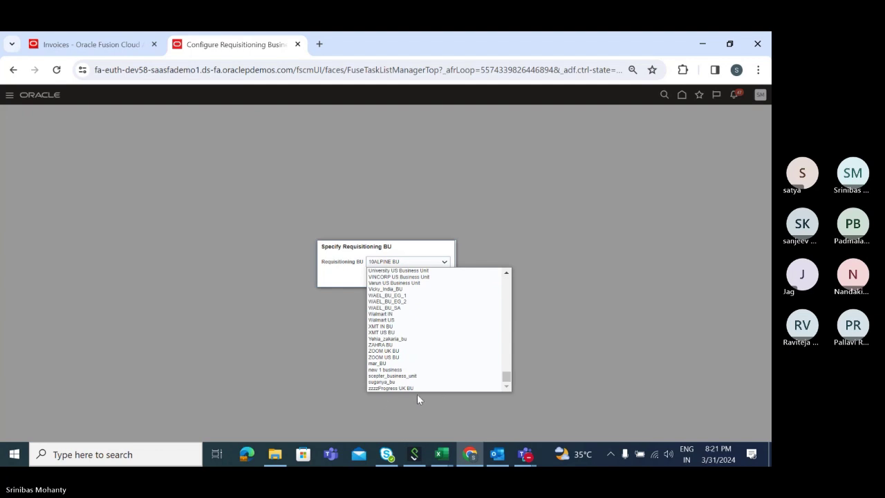
scroll(405, 357, up, 3)
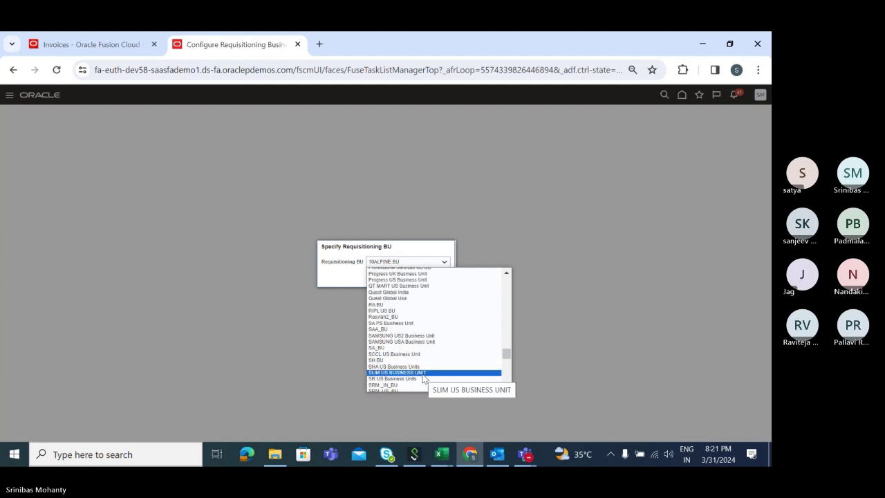
scroll(419, 373, up, 5)
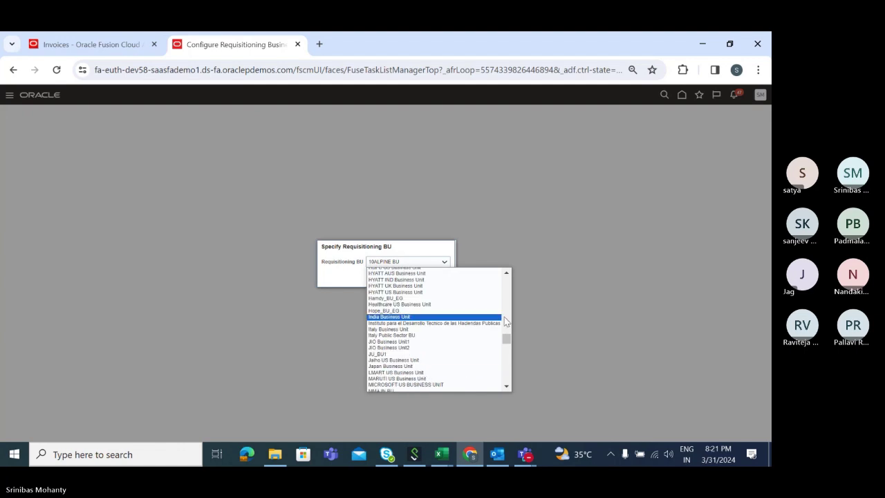
drag(507, 340, 507, 368)
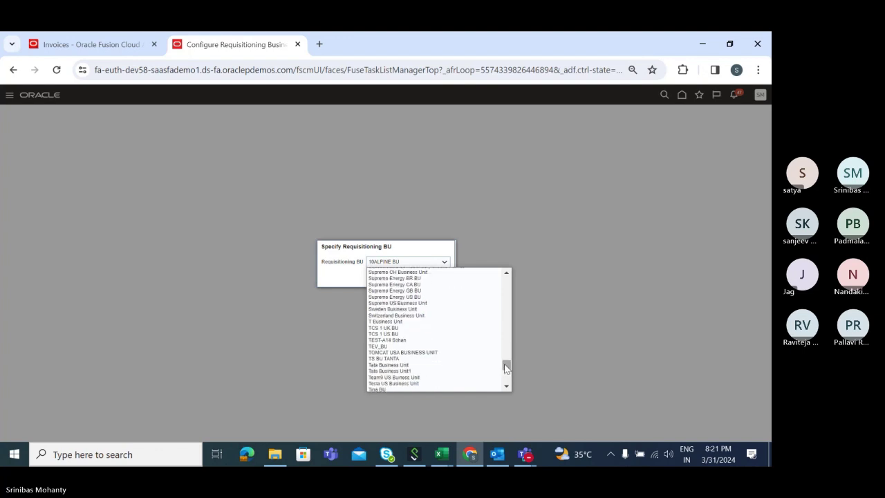
click(403, 365)
click(443, 277)
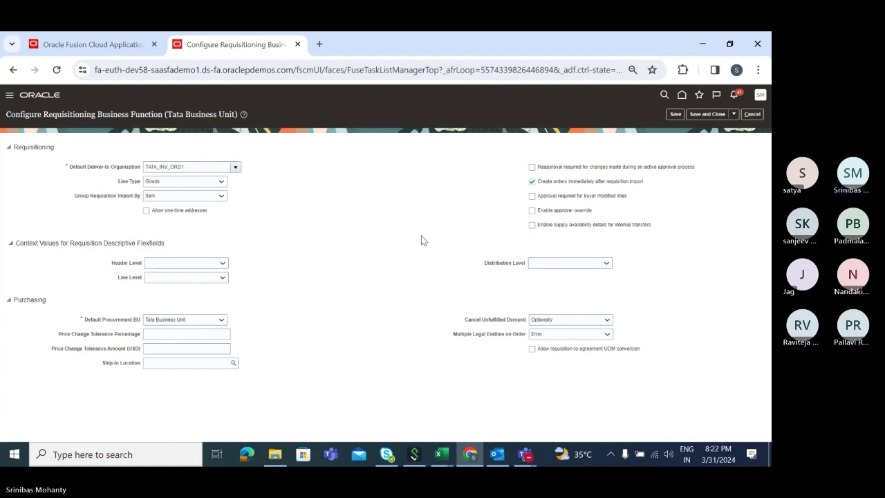
click(183, 183)
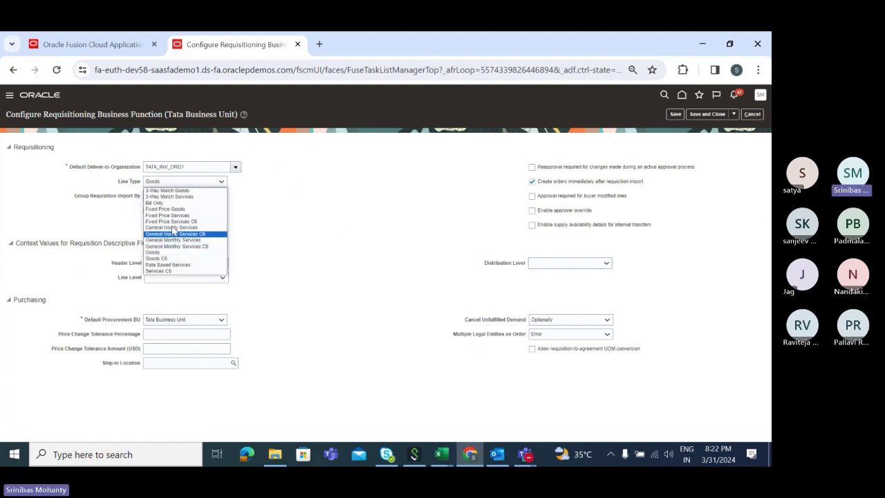
click(302, 216)
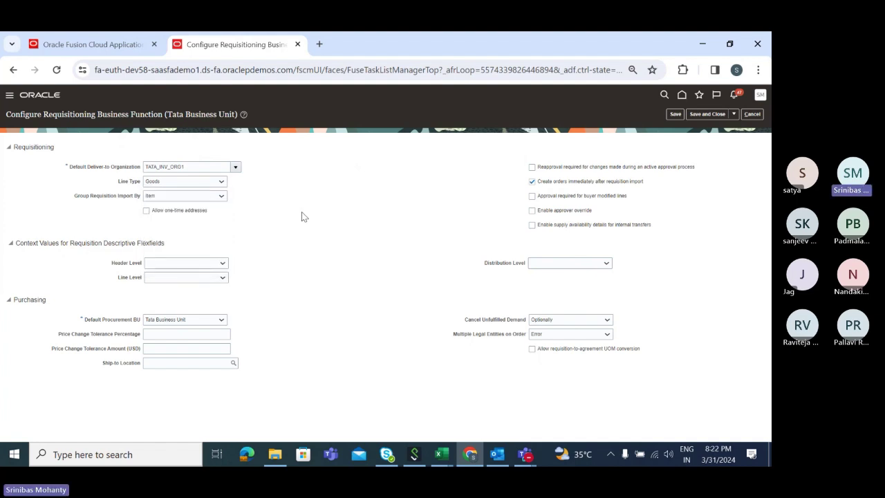
triple_click(97, 322)
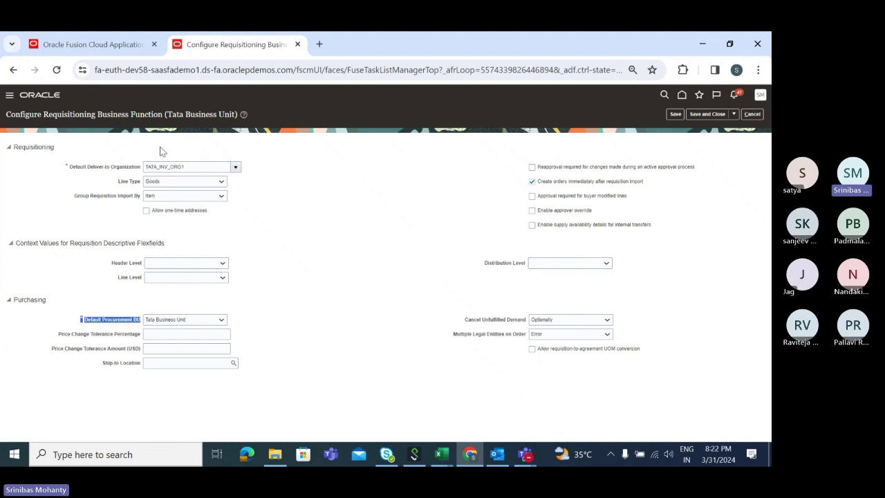
click(81, 322)
drag(82, 322, 138, 325)
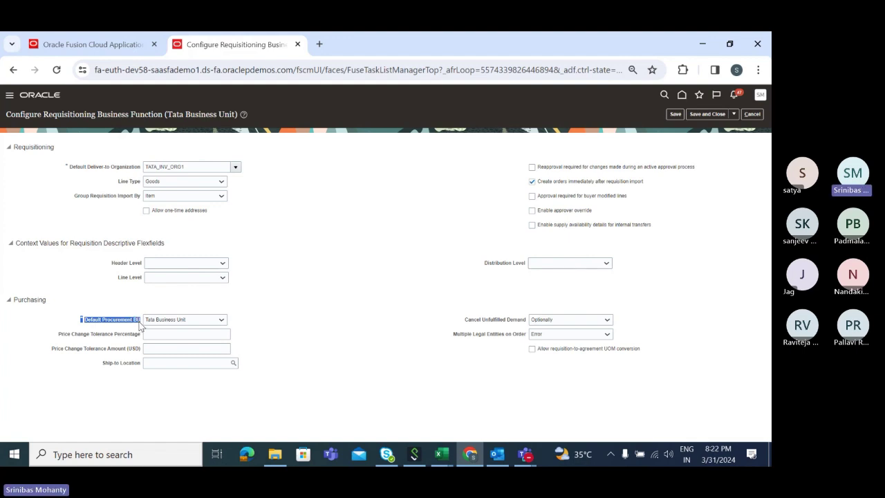